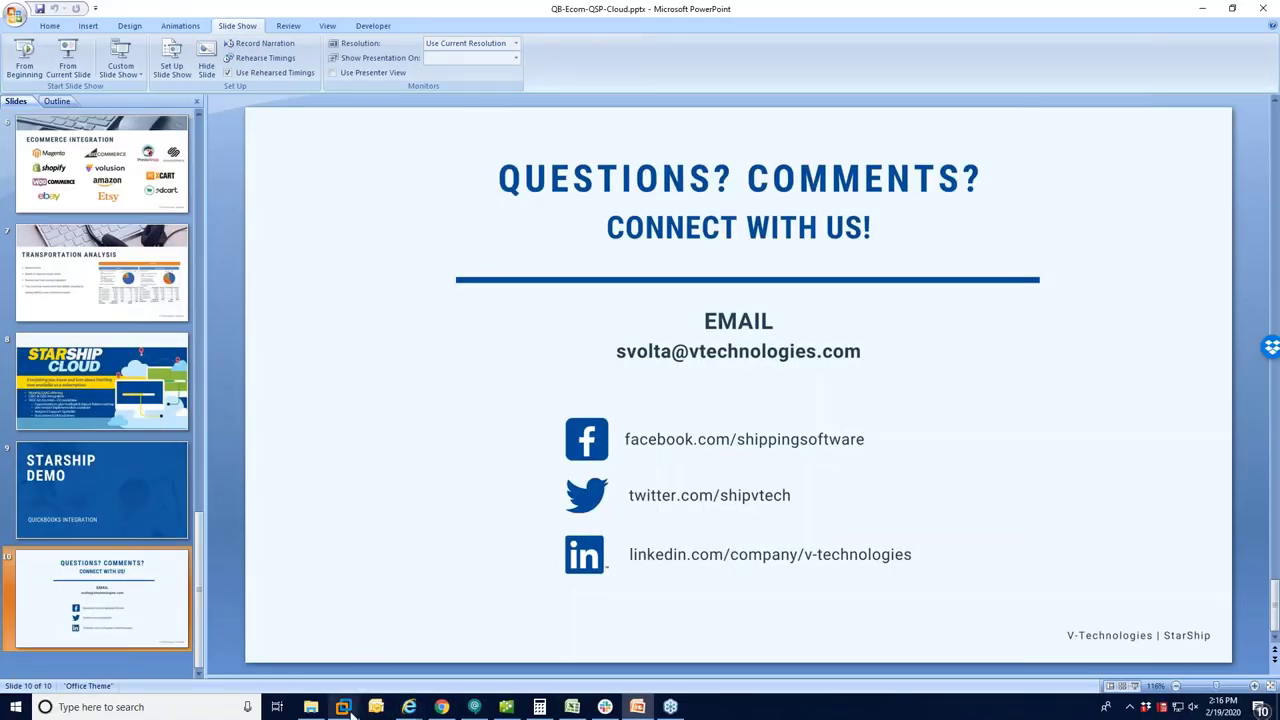
# - Switch to the SALESDEMOSV1 virtual machine in VMware Workstation and show it in full screen
pyautogui.moveTo(342, 707)
pyautogui.click(383, 642)
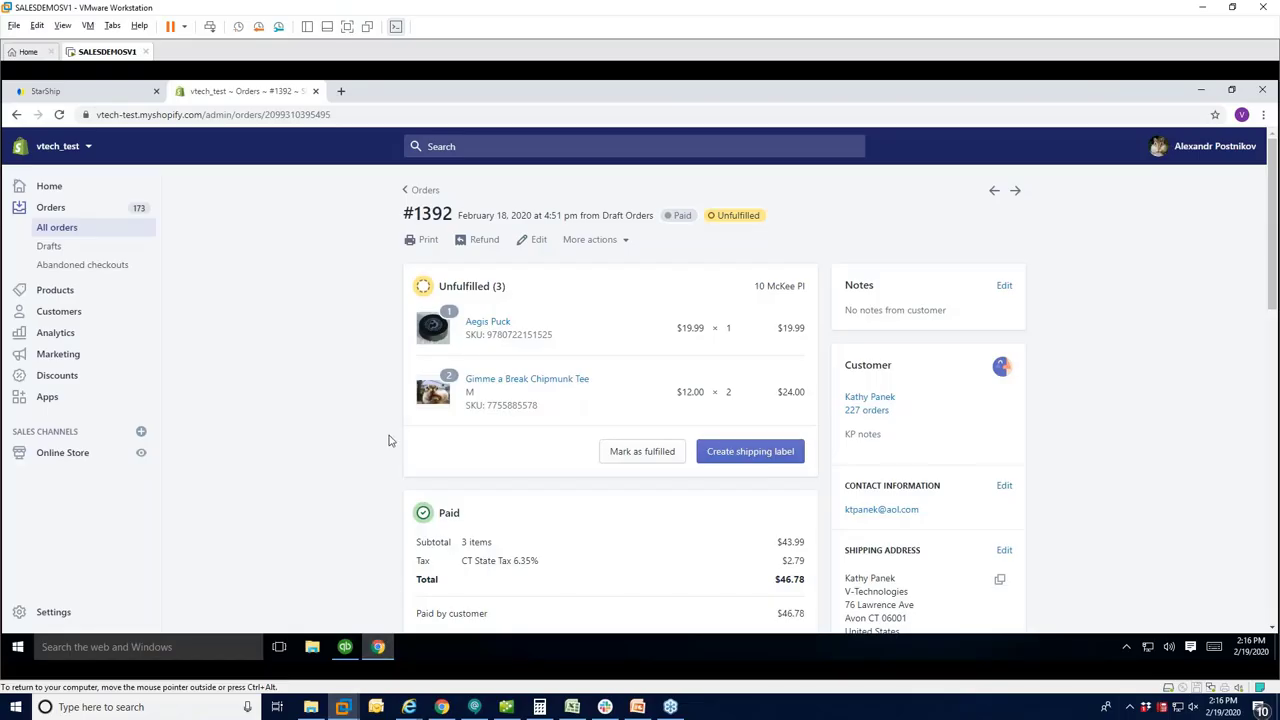
pyautogui.click(63, 26)
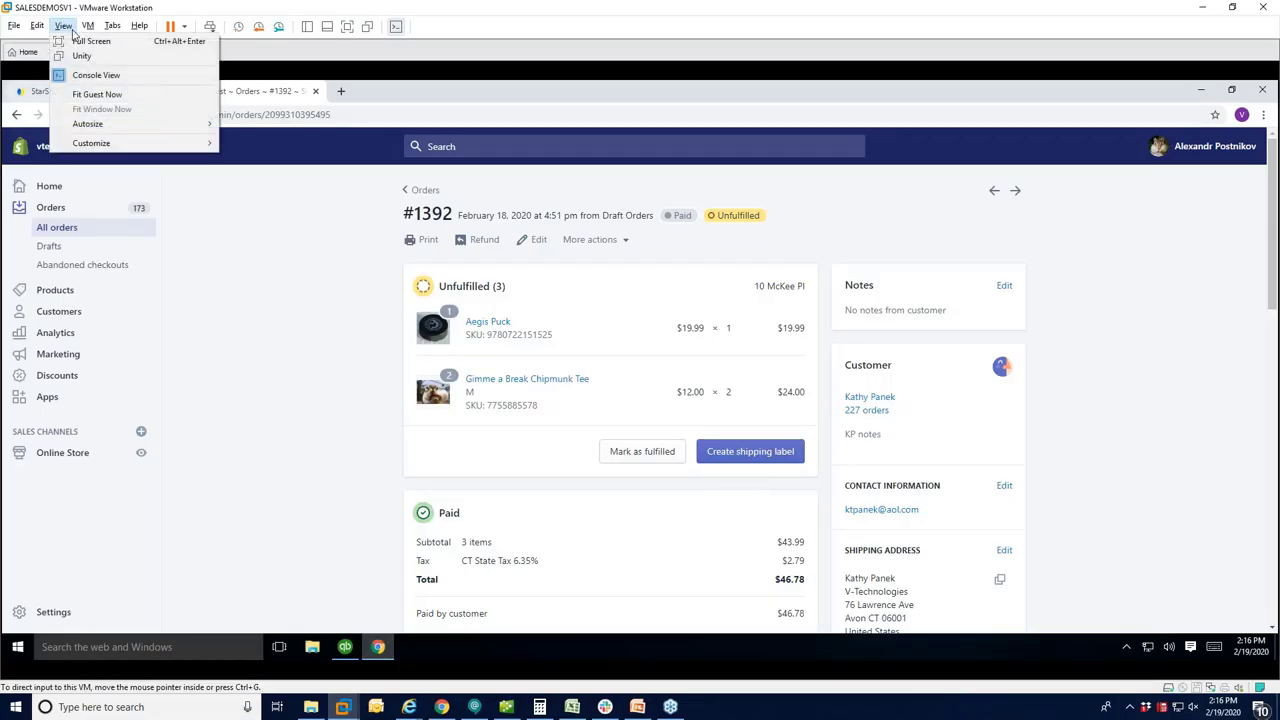
pyautogui.click(90, 41)
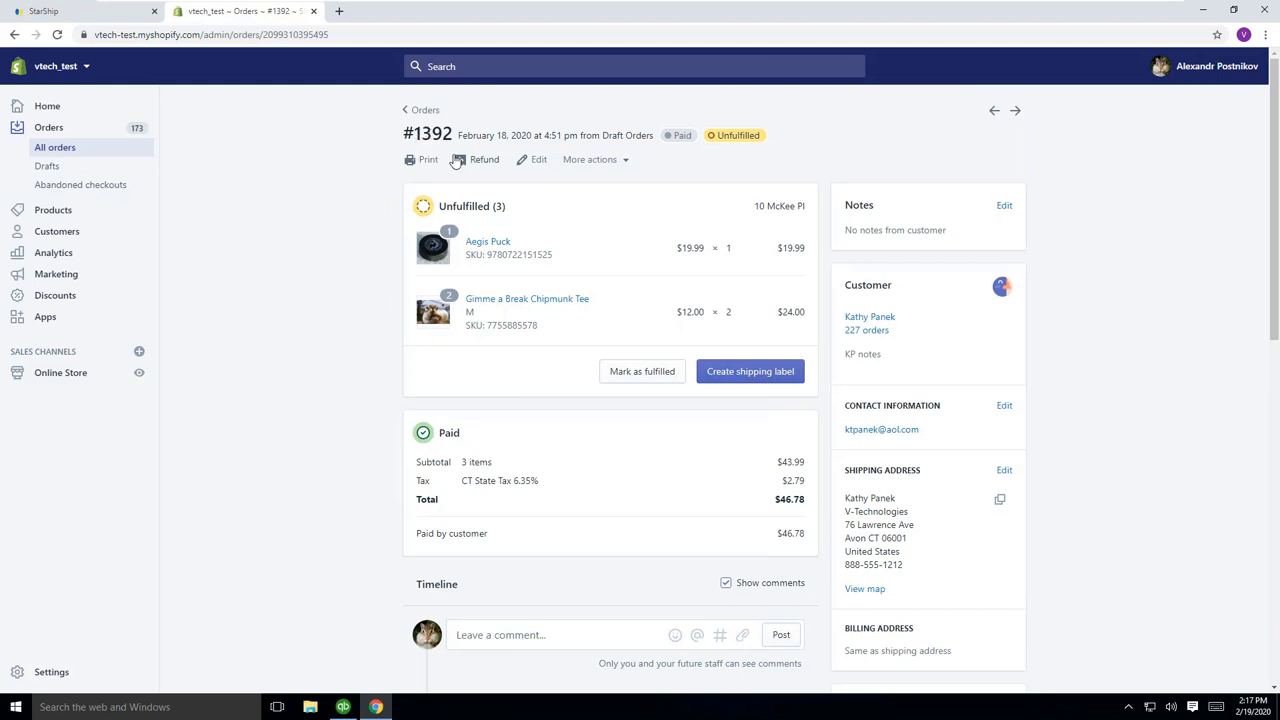
# - Examine the matching sales order in QuickBooks and return to the Shopify order in Chrome
pyautogui.click(345, 706)
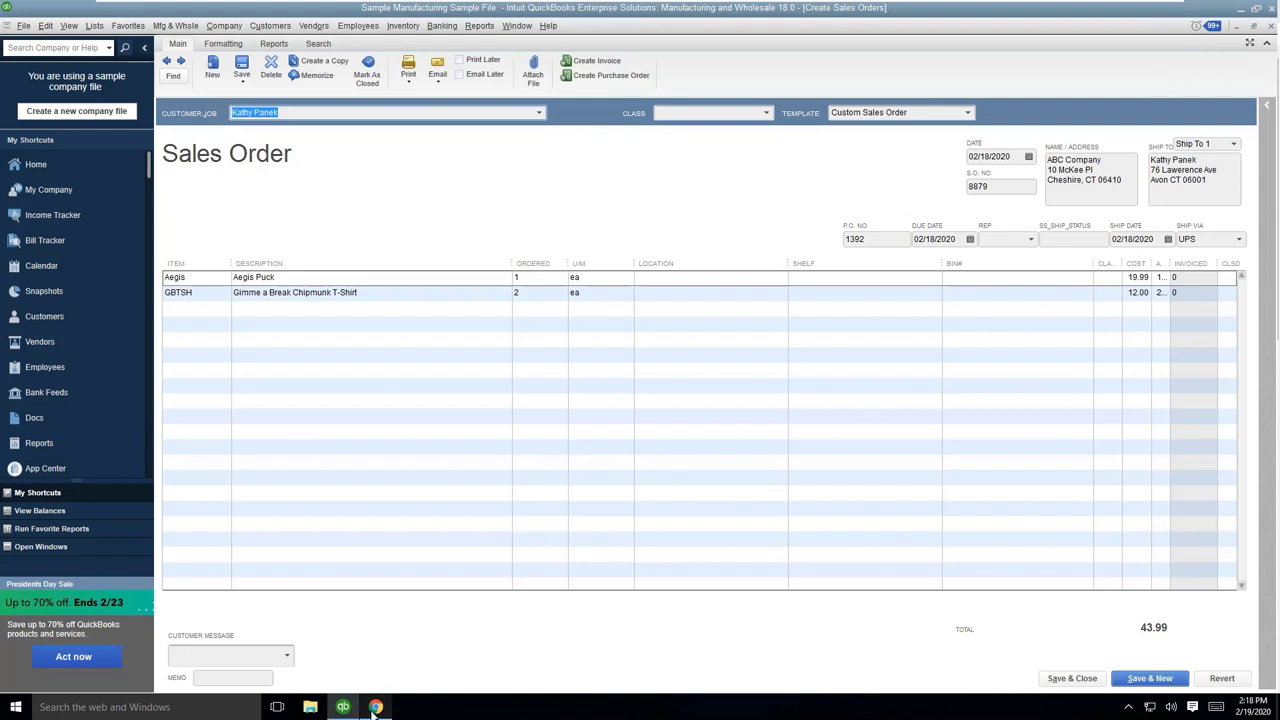
pyautogui.moveTo(375, 707)
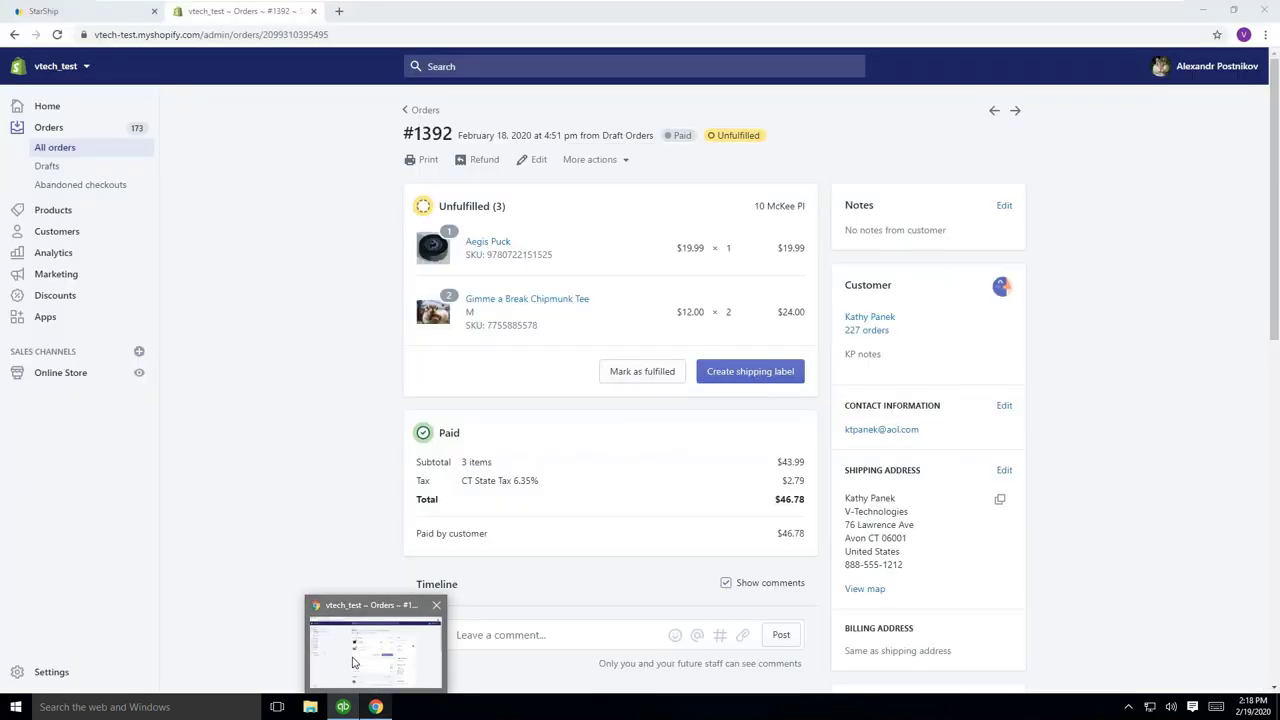
pyautogui.click(352, 662)
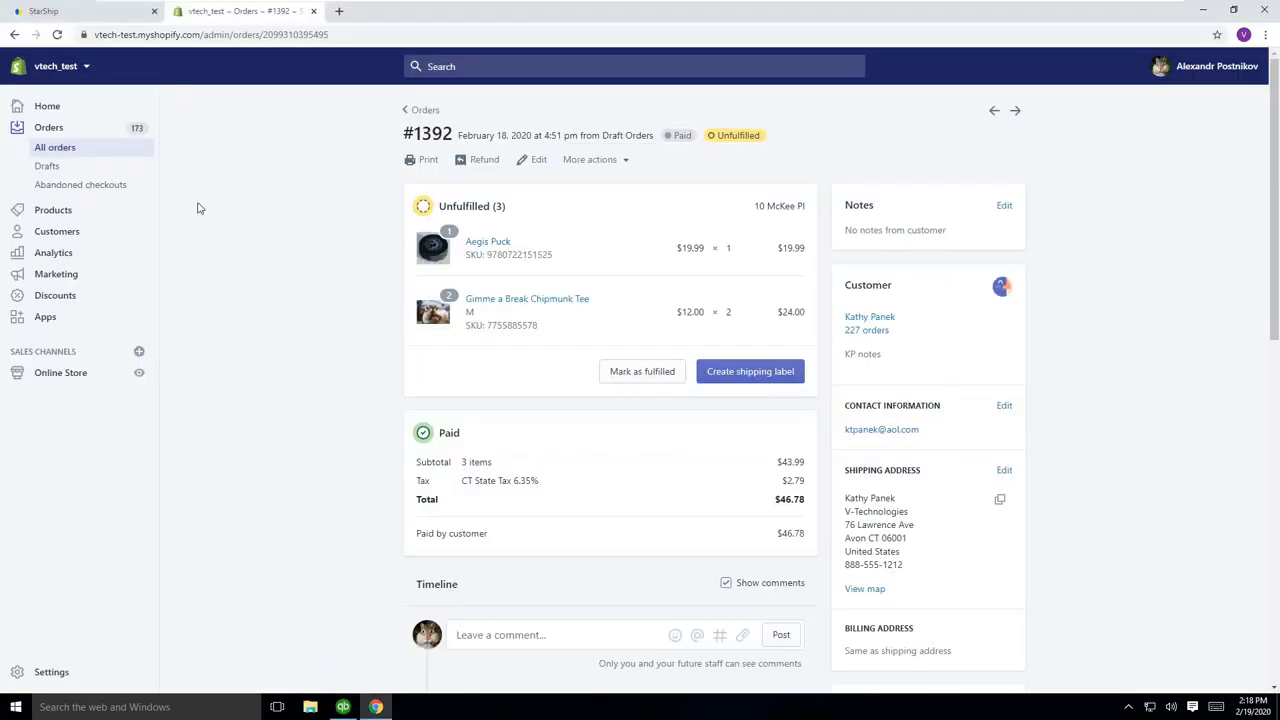
# - Switch to StarShip and create a shipment from the QuickBooks sales order dated 2/18/2020
pyautogui.click(47, 14)
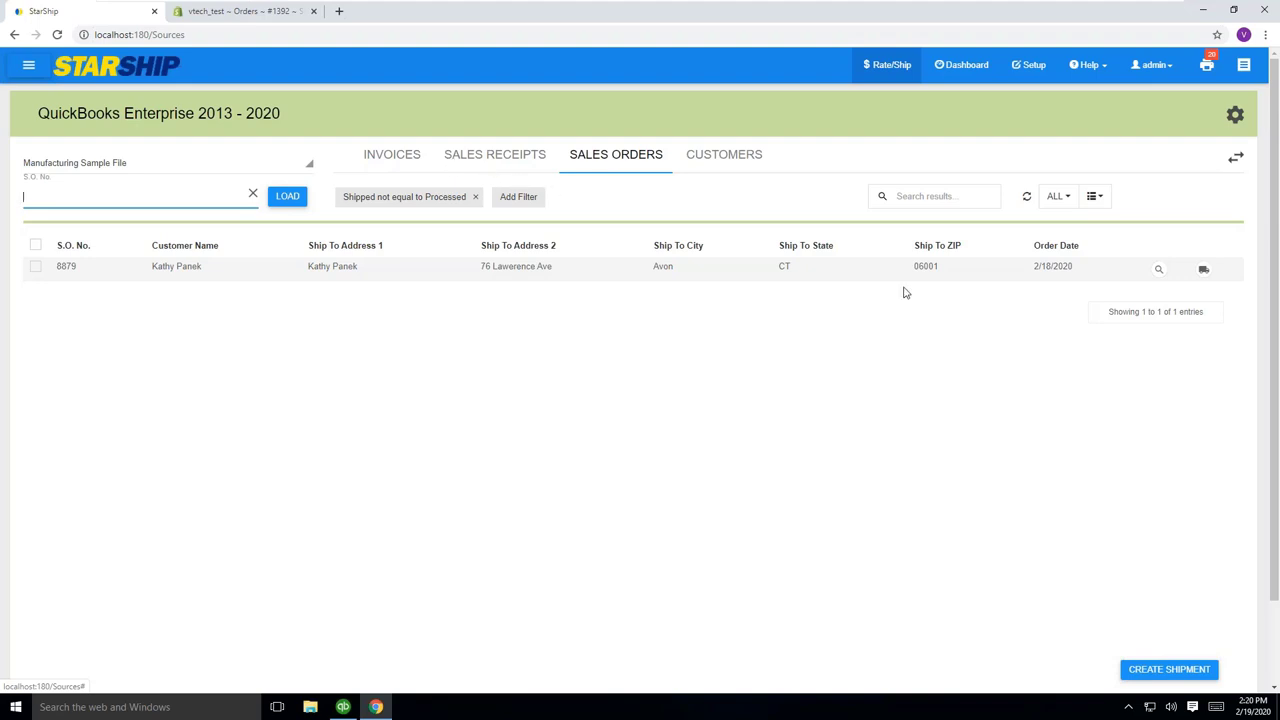
pyautogui.click(1205, 272)
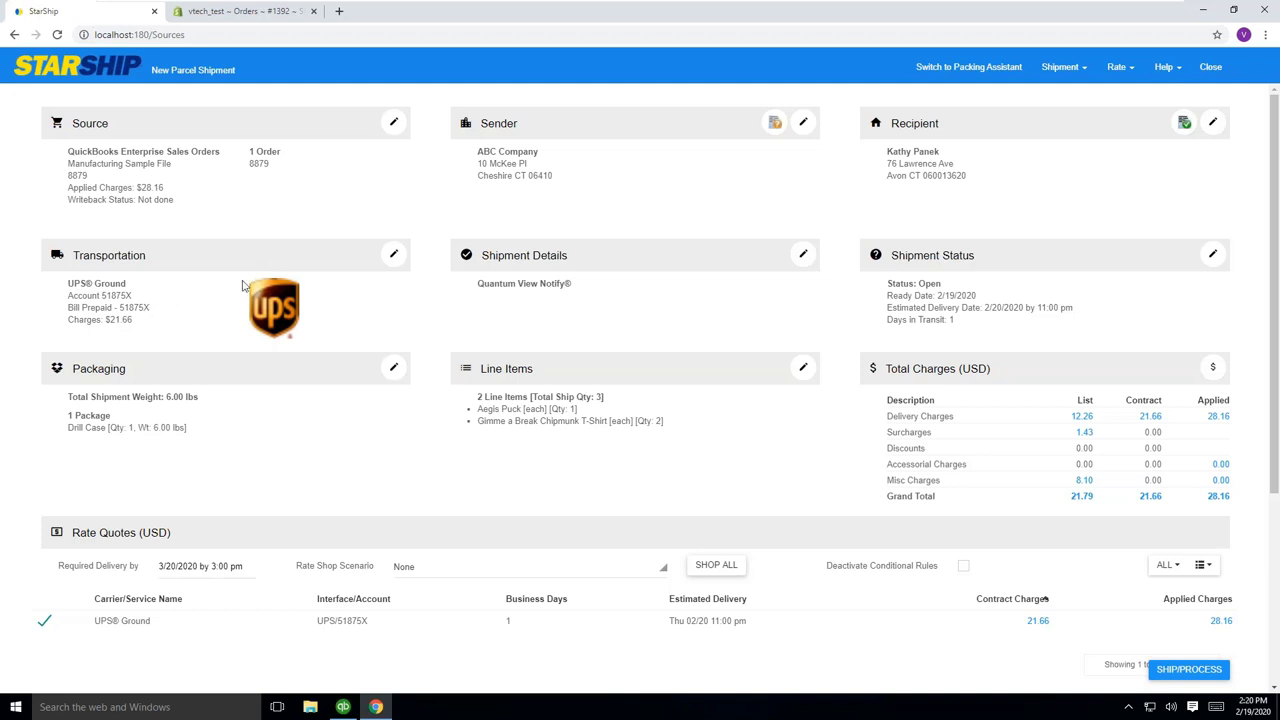
# - Examine the available billing types in the shipment's transportation details, keeping Prepaid
pyautogui.click(394, 258)
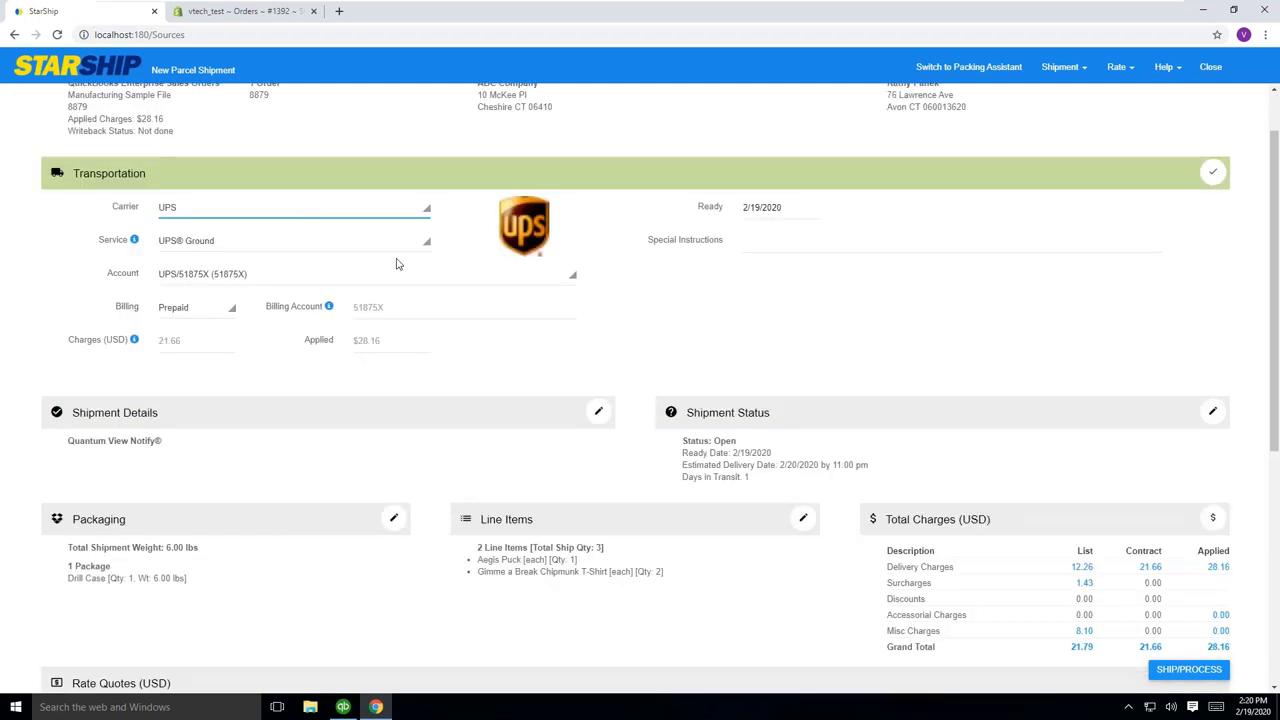
pyautogui.click(206, 310)
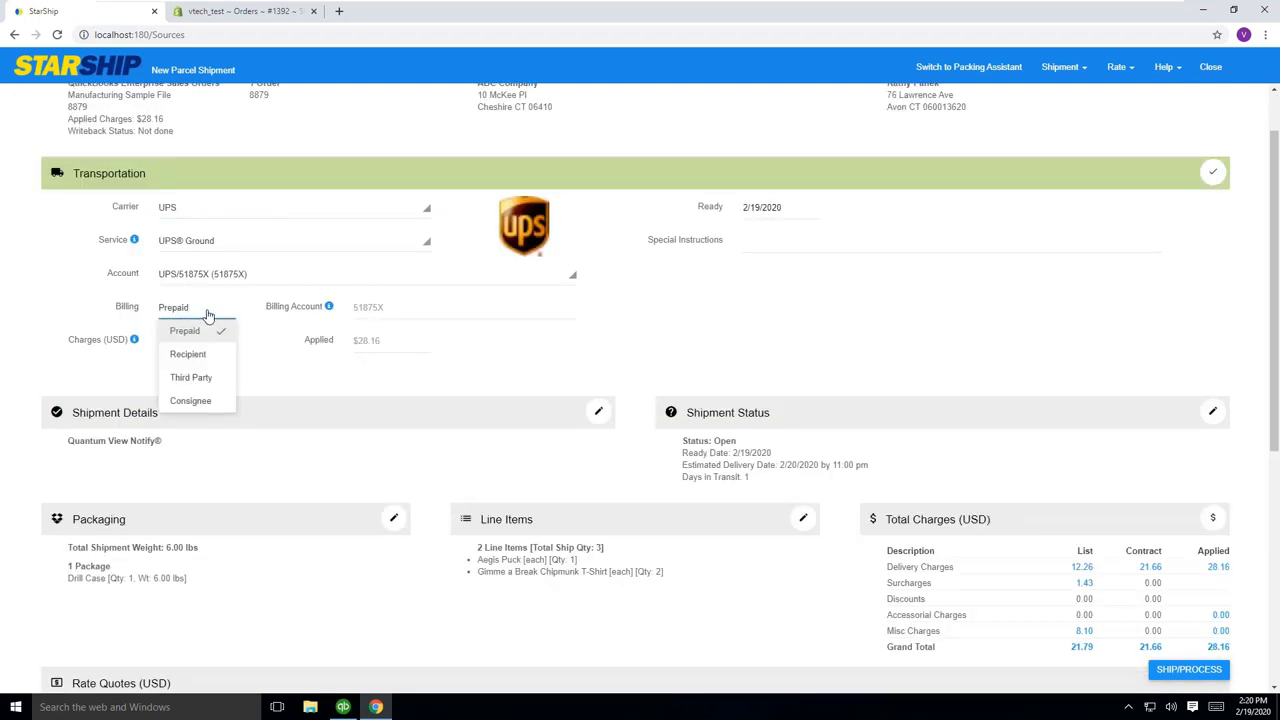
pyautogui.click(206, 318)
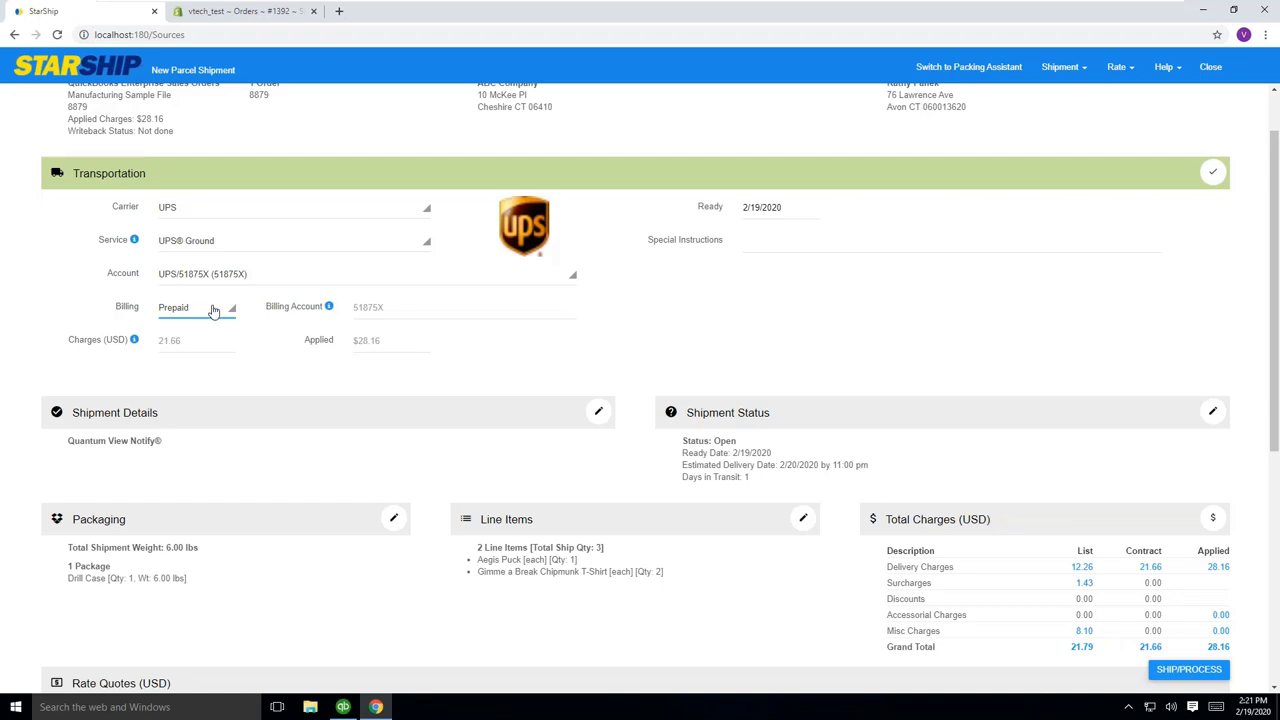
pyautogui.click(1213, 176)
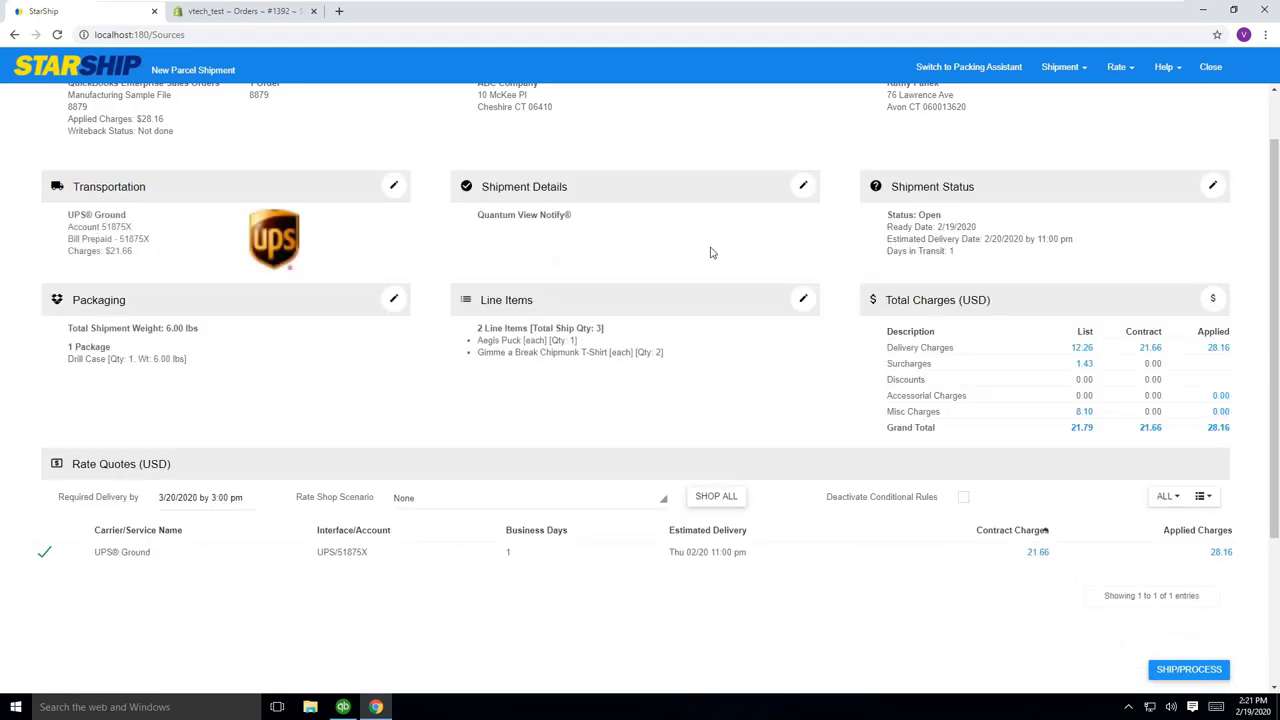
# - Examine the shipment's packaging, including the items inside the Drill Case and the available packaging types
pyautogui.scroll(1, 711, 260)
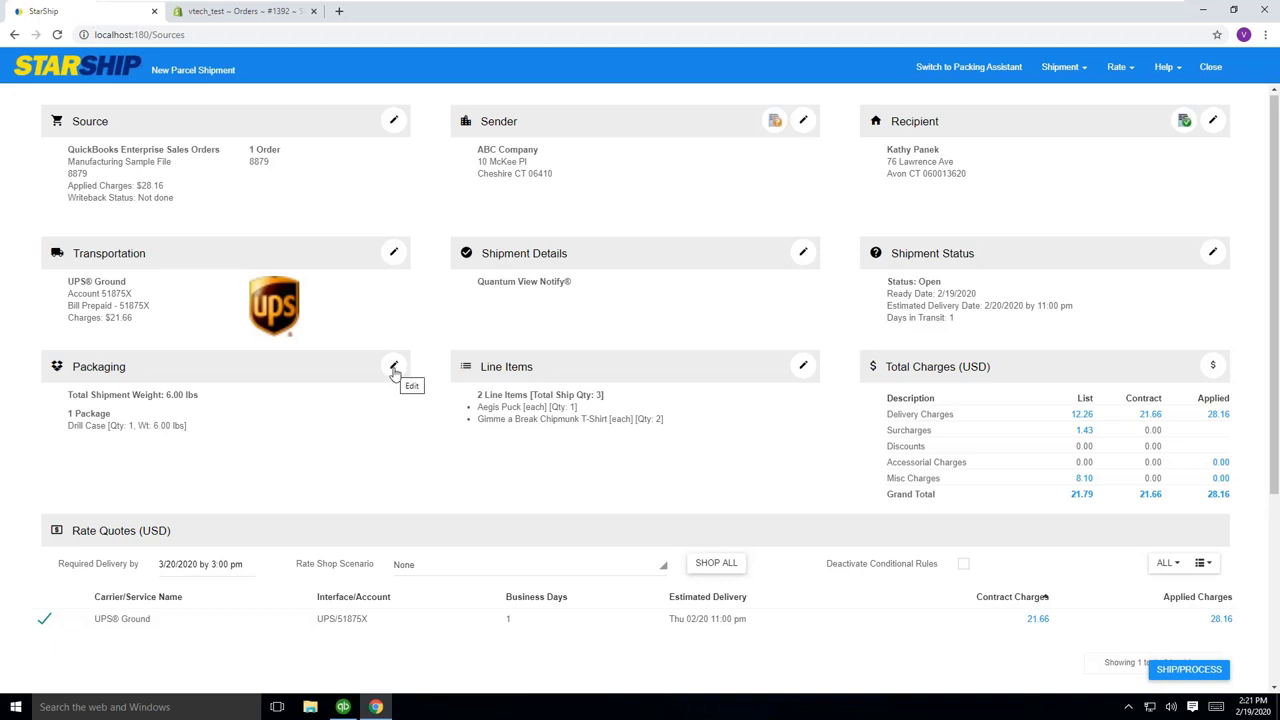
pyautogui.click(394, 368)
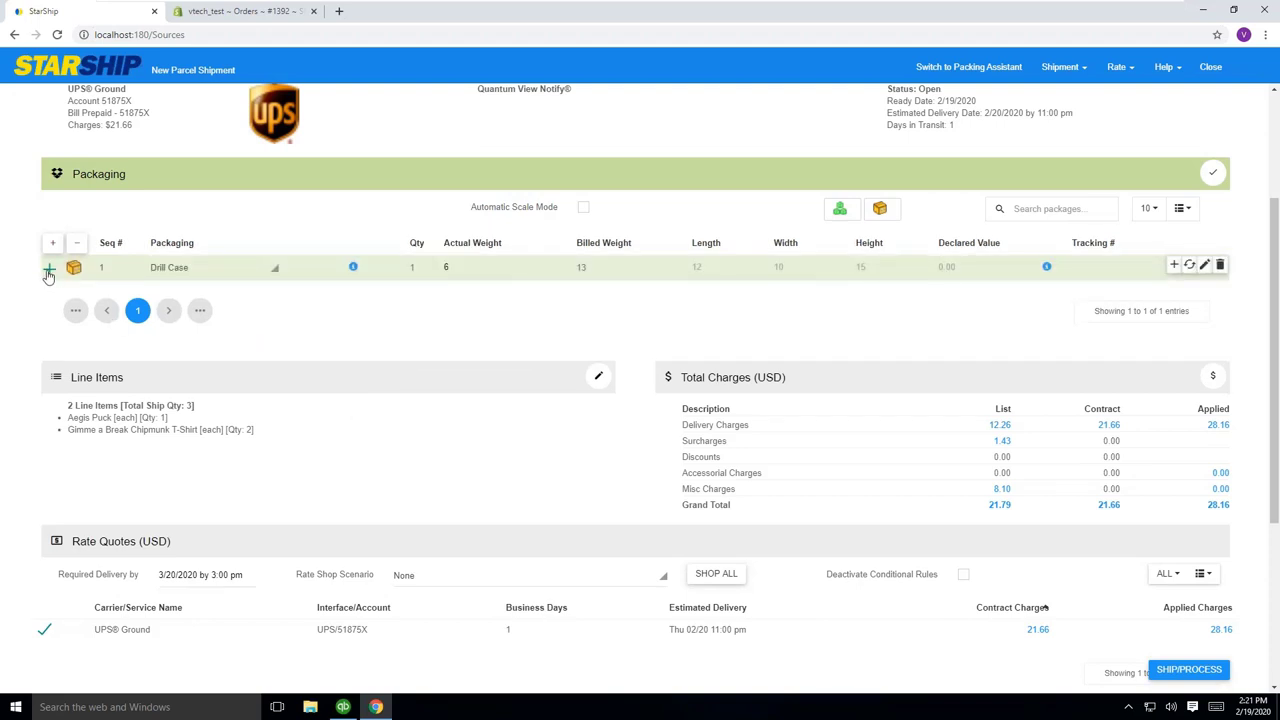
pyautogui.click(48, 270)
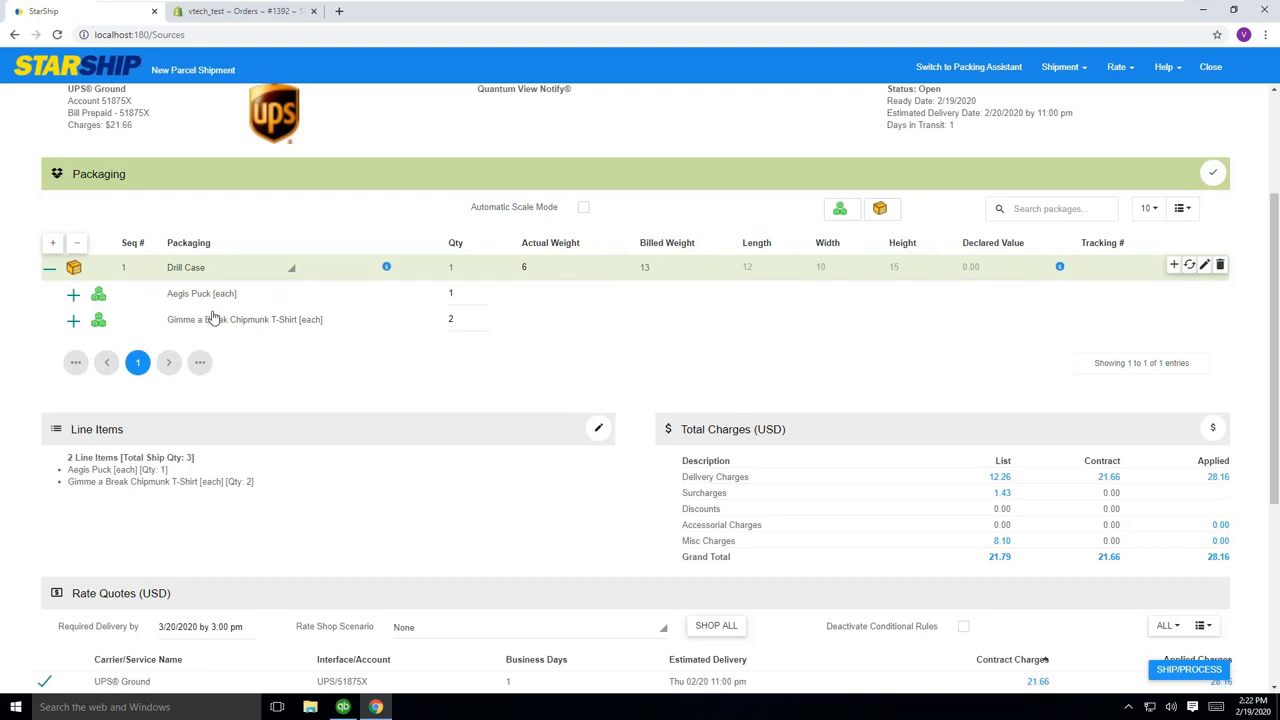
pyautogui.click(223, 273)
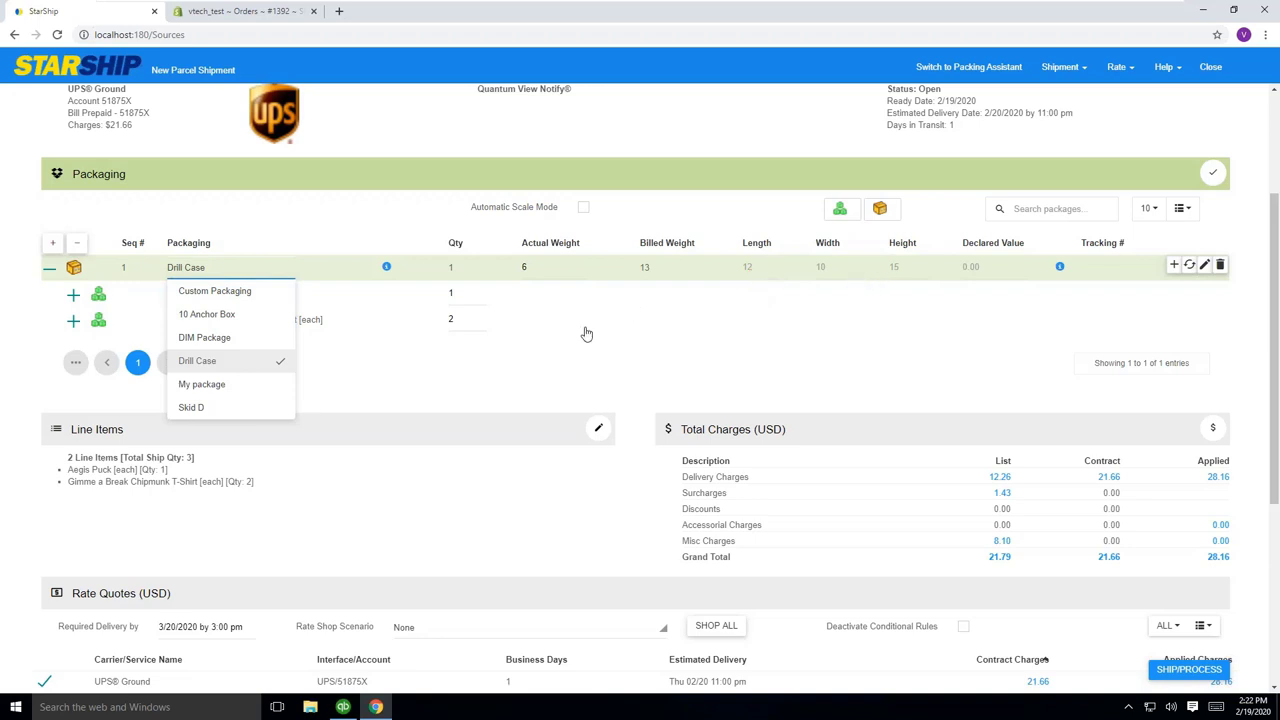
pyautogui.click(540, 358)
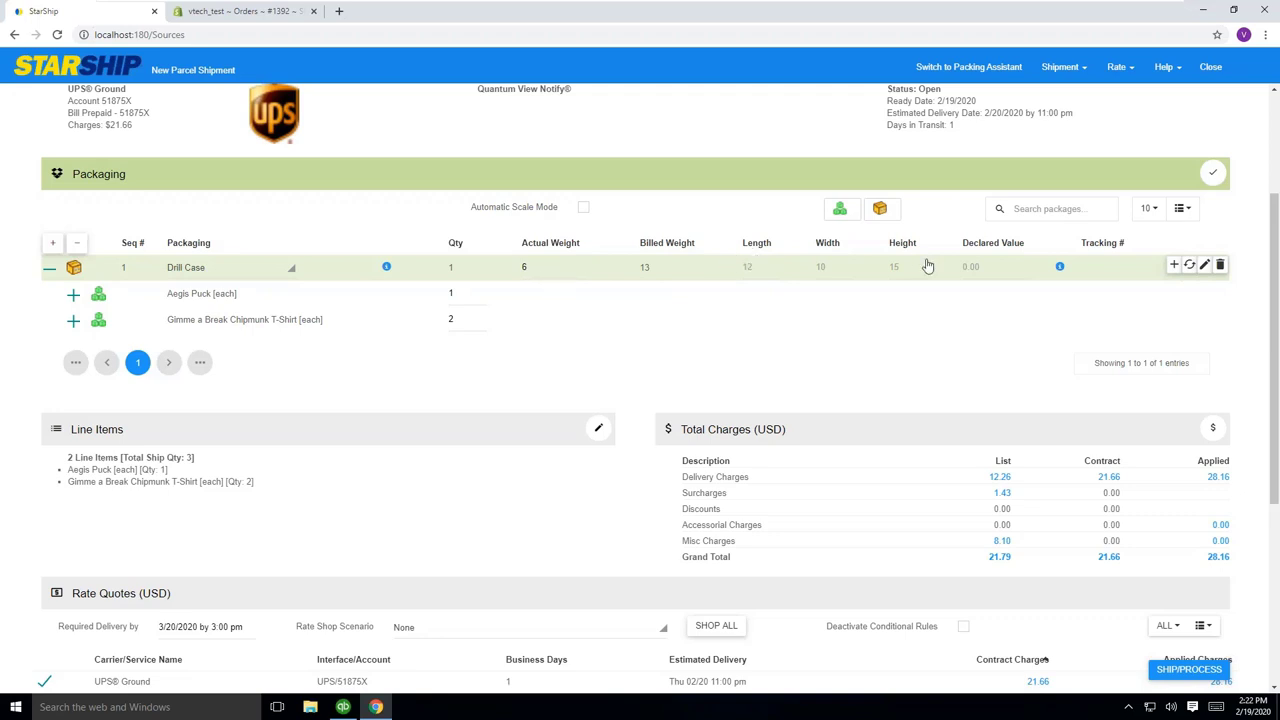
# - Add a second Drill Case package and move the Gimme a Break Chipmunk T-Shirt line from the first package into it
pyautogui.click(880, 212)
pyautogui.click(881, 212)
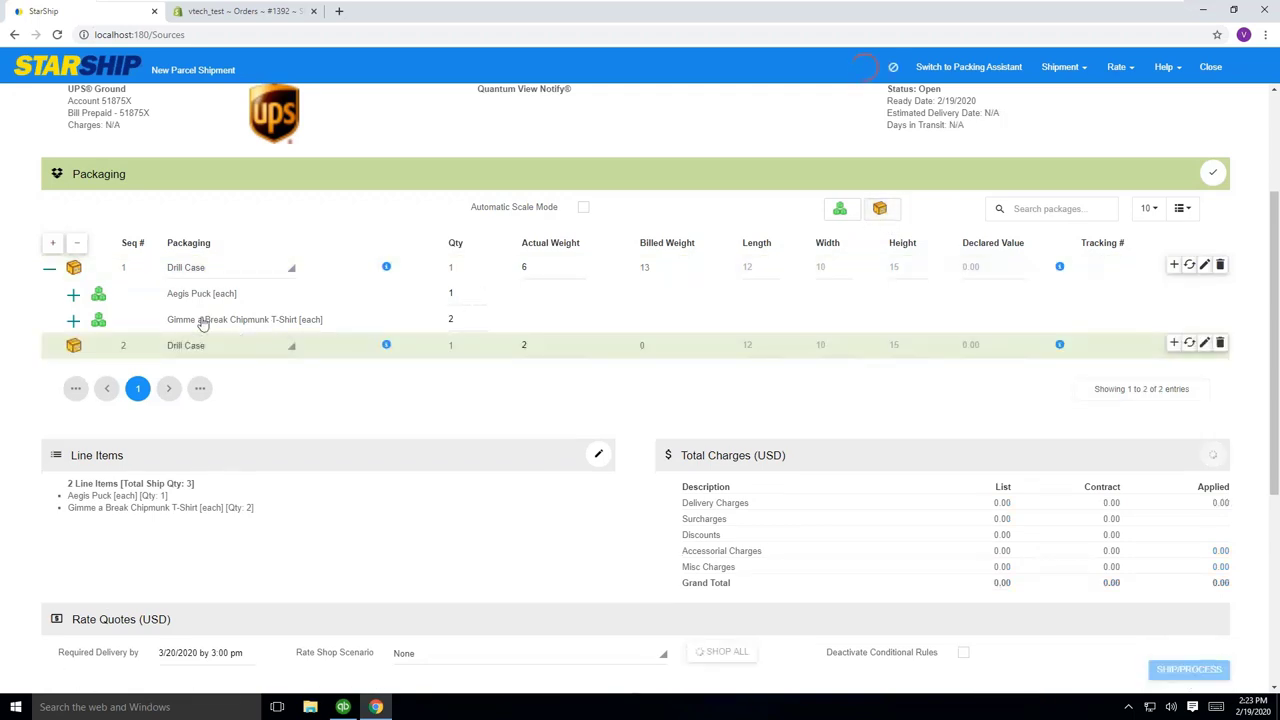
pyautogui.moveTo(200, 323); pyautogui.dragTo(197, 352)
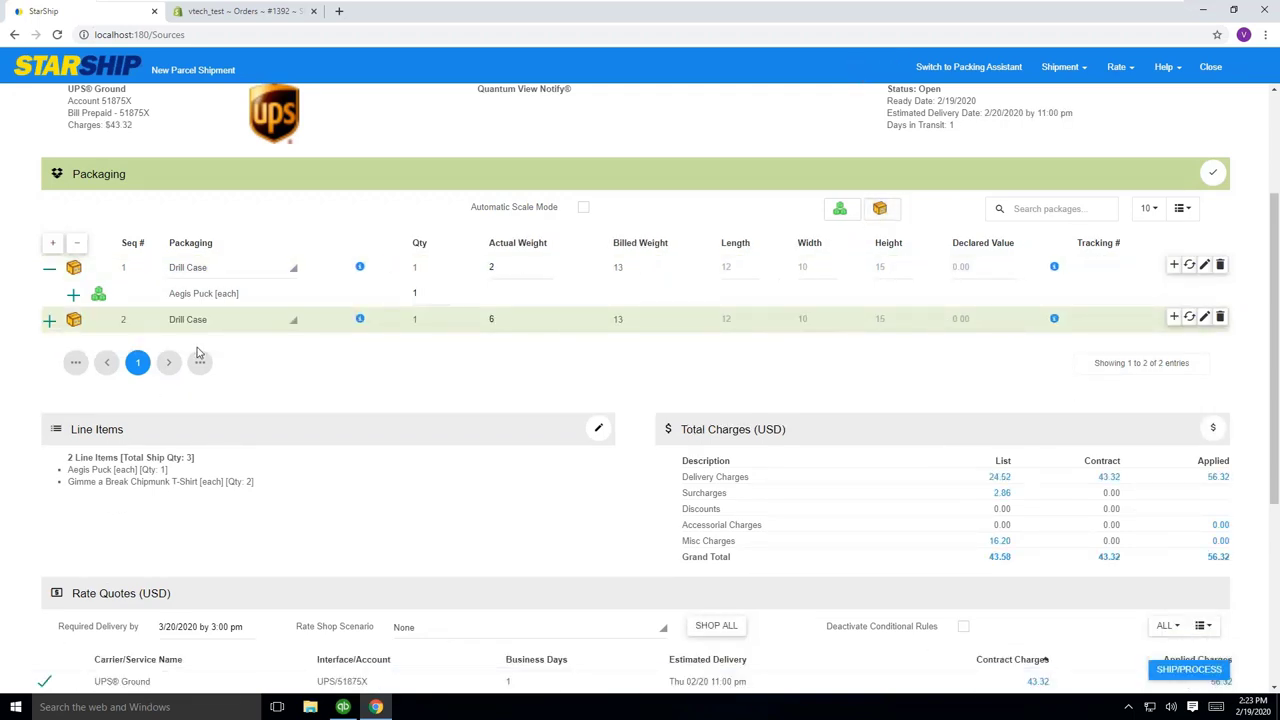
pyautogui.click(49, 322)
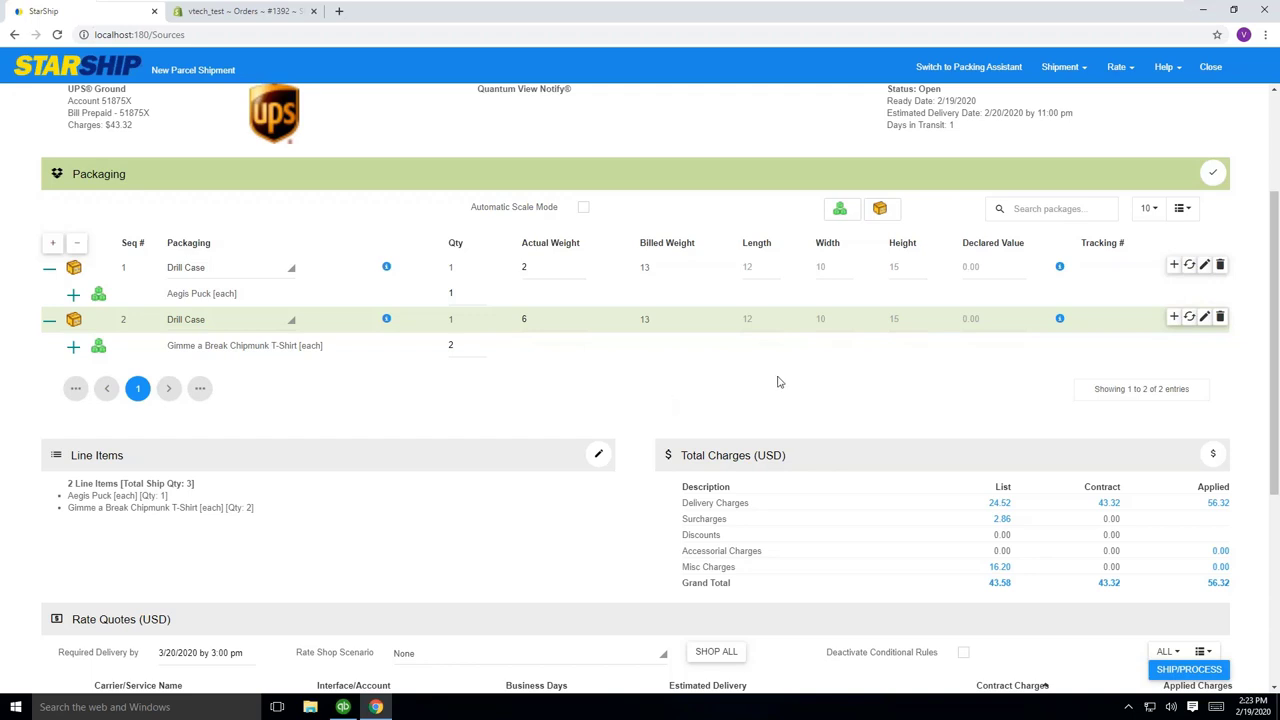
pyautogui.click(1215, 177)
# - Examine the shipment's line items with their quantities, unit values and weights
pyautogui.click(803, 174)
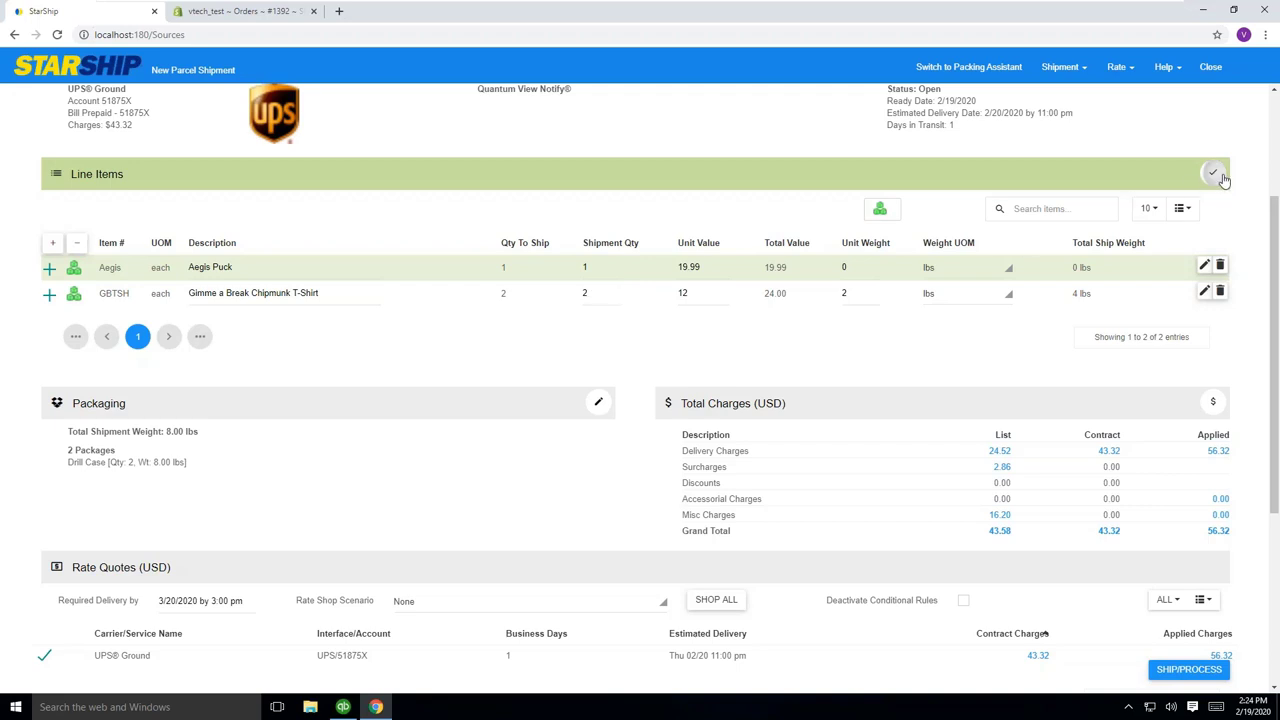
pyautogui.click(1213, 174)
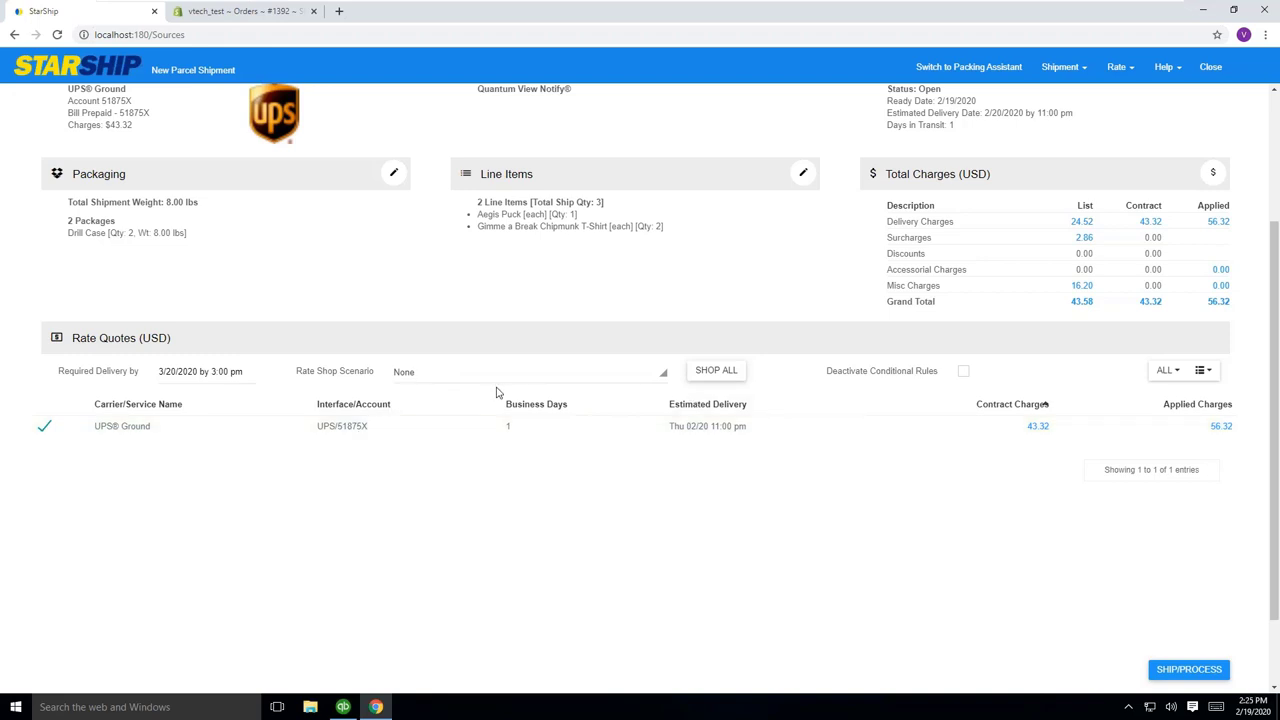
# - Rate shop all carriers and services for the shipment and compare the rate quotes
pyautogui.click(712, 375)
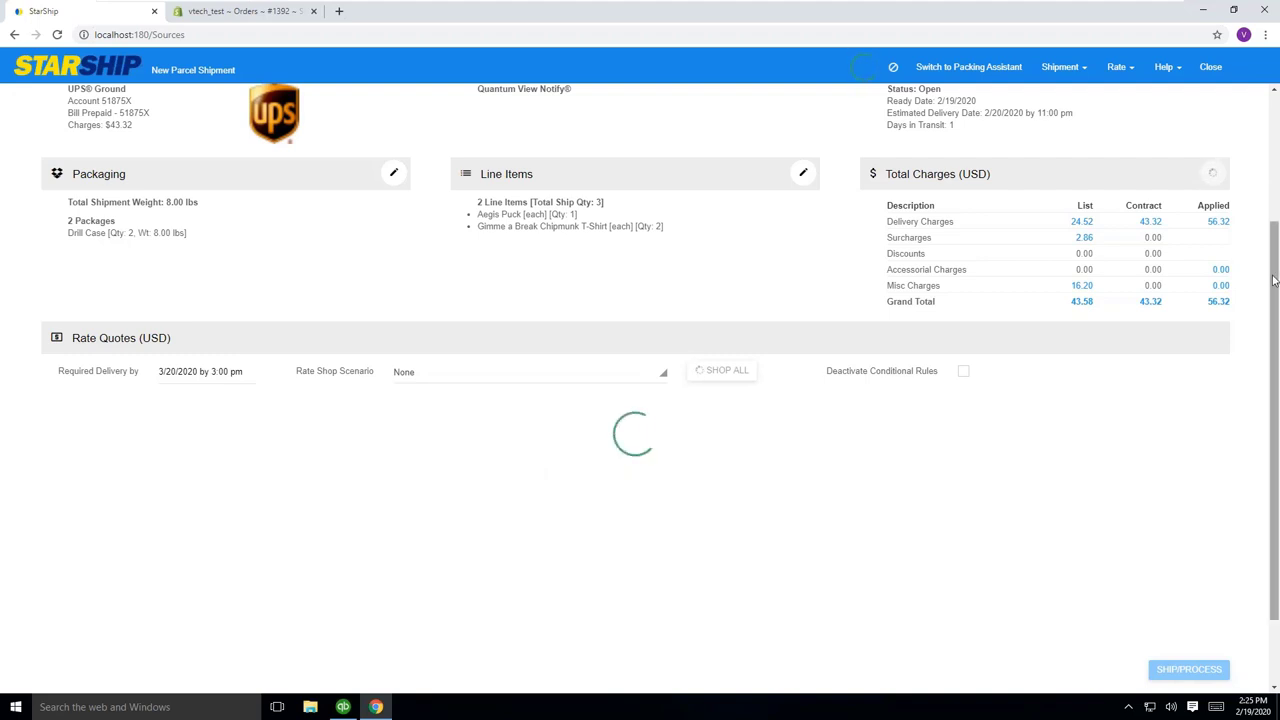
pyautogui.moveTo(1274, 280); pyautogui.dragTo(1274, 290)
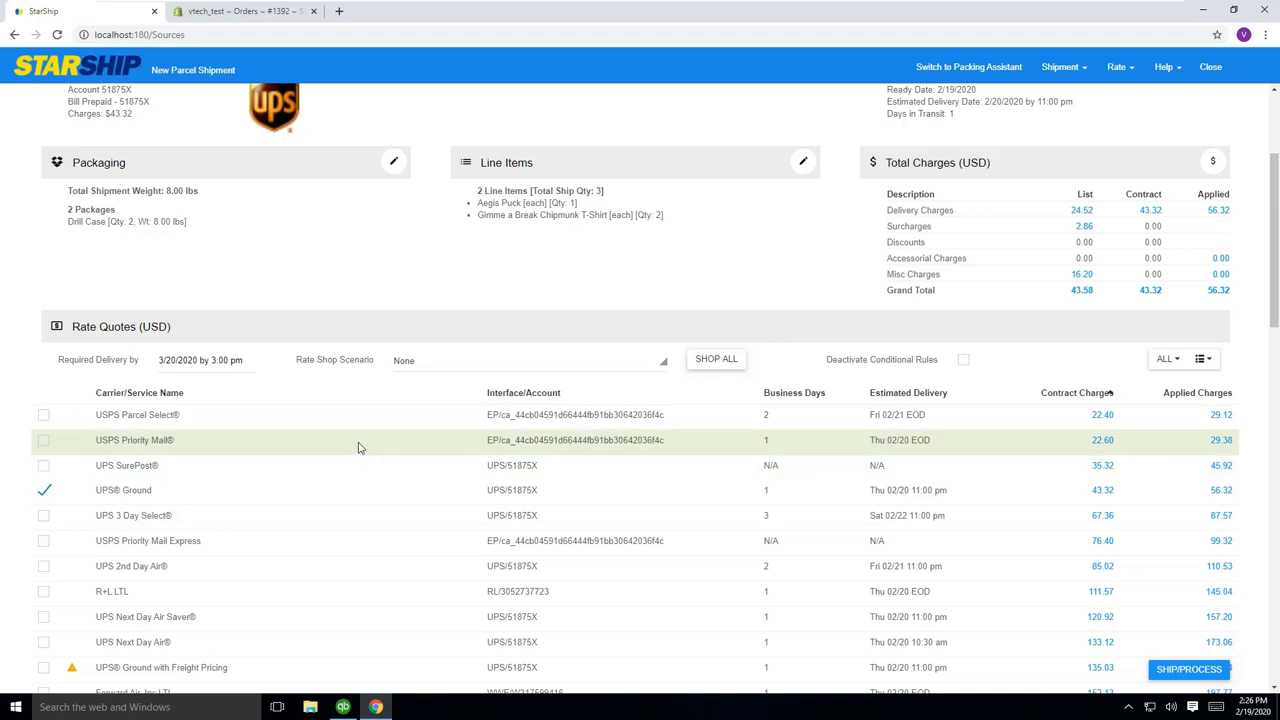
pyautogui.scroll(-1, 487, 493)
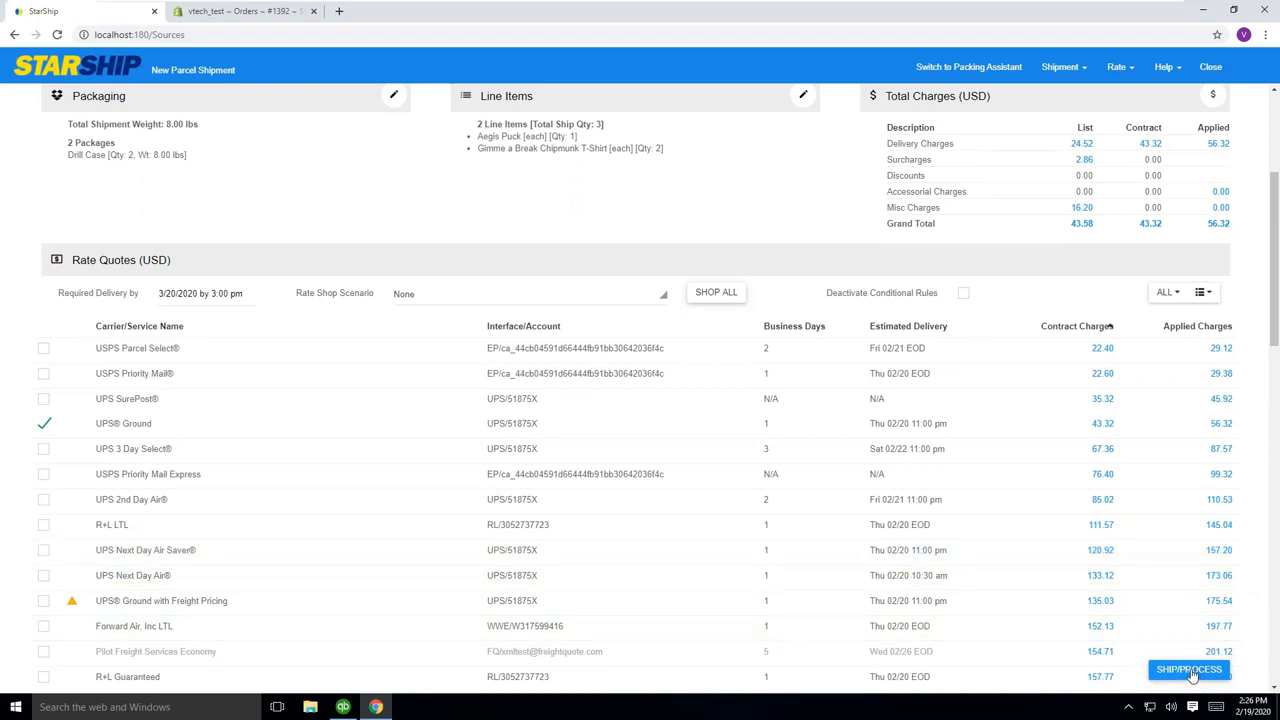
# - Ship and process the two-package UPS Ground shipment and view the label and packing list of each package
pyautogui.click(1192, 676)
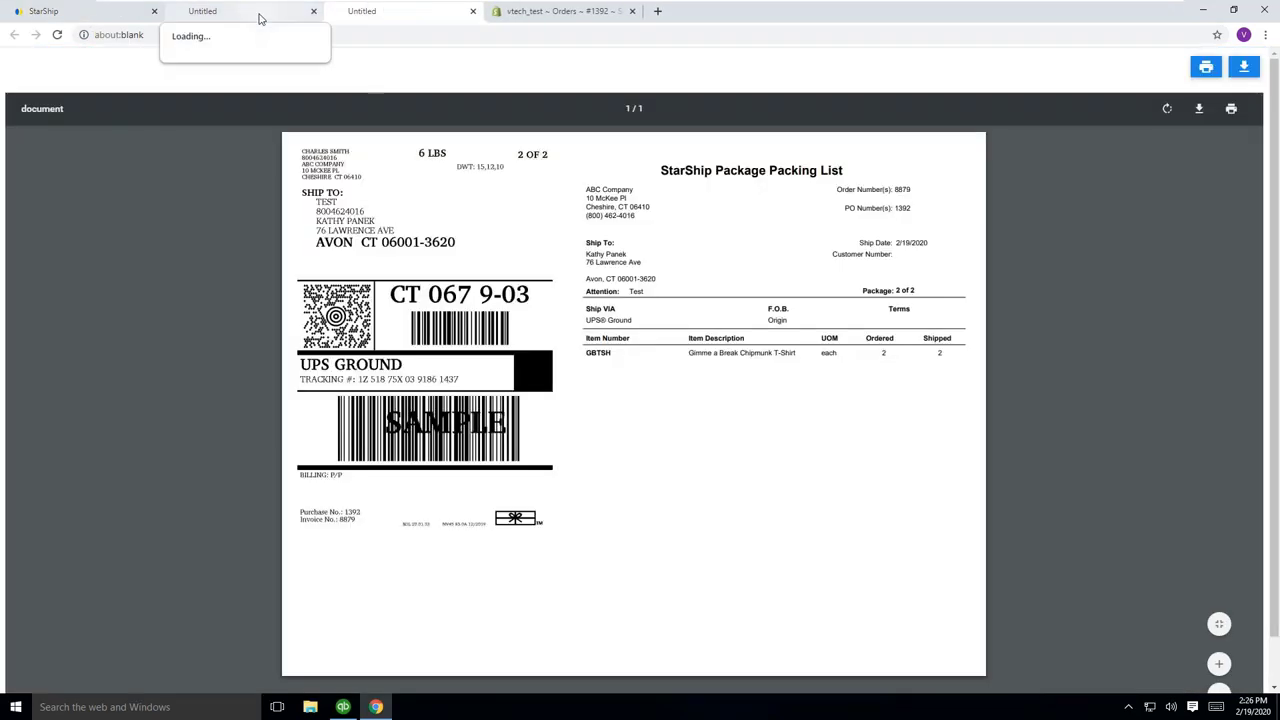
pyautogui.click(259, 17)
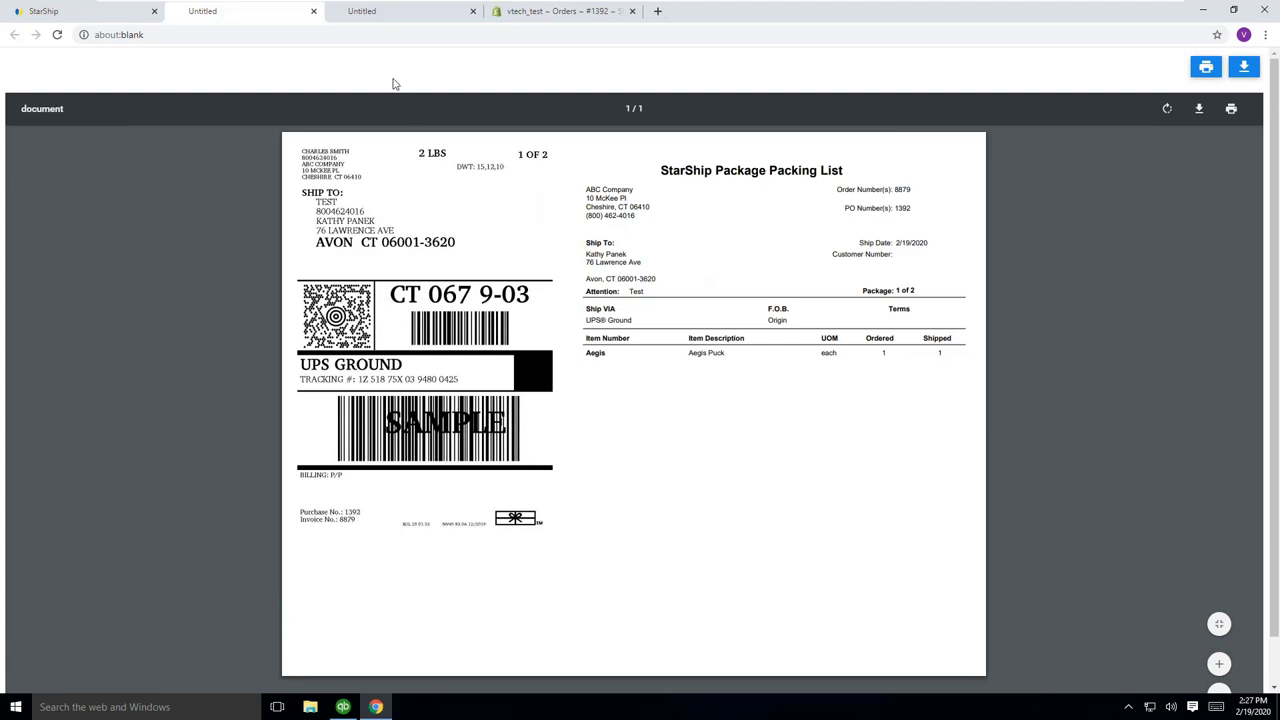
pyautogui.click(420, 13)
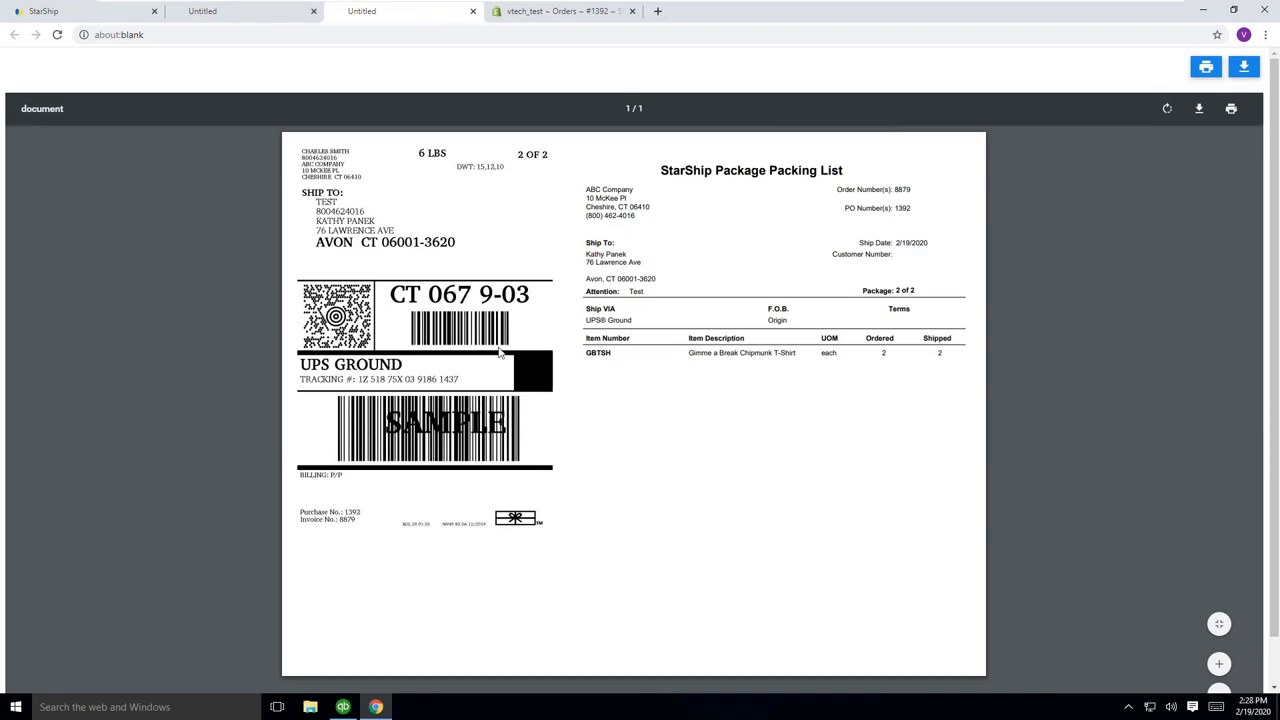
# - Examine the QuickBooks sales order for freight charges and tracking details written back from the shipment, and return to Chrome
pyautogui.click(343, 707)
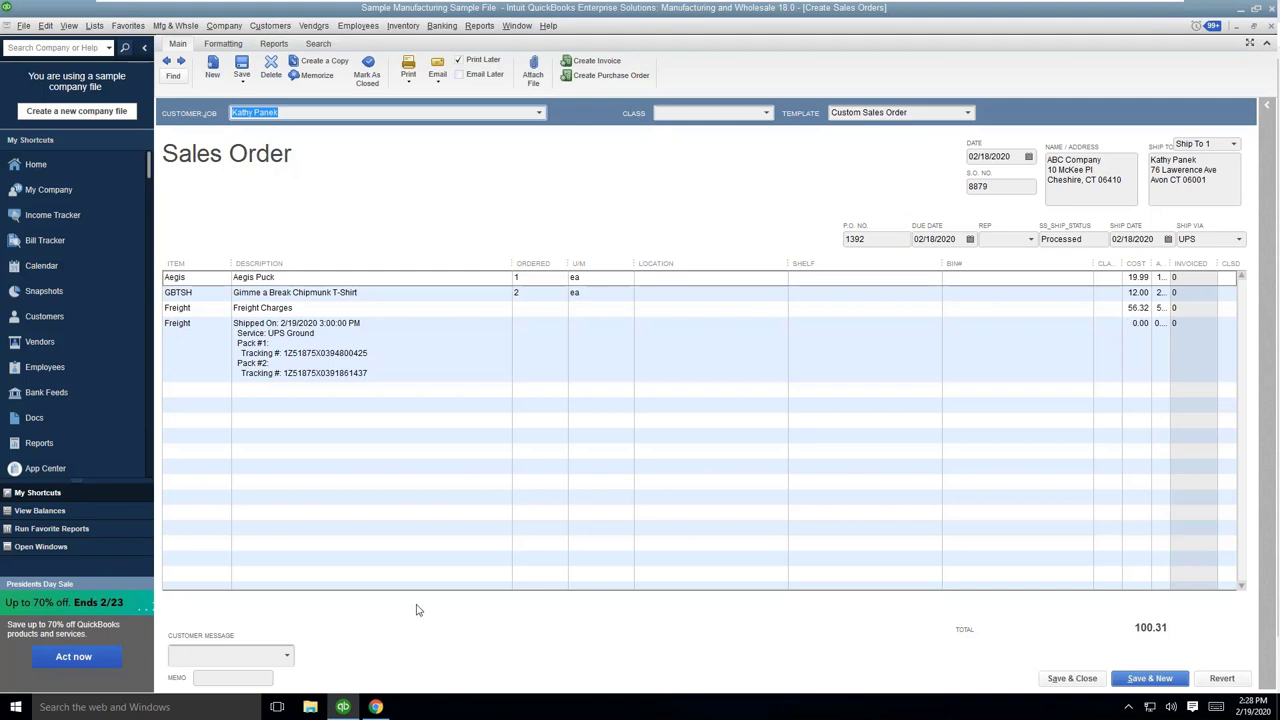
pyautogui.click(380, 706)
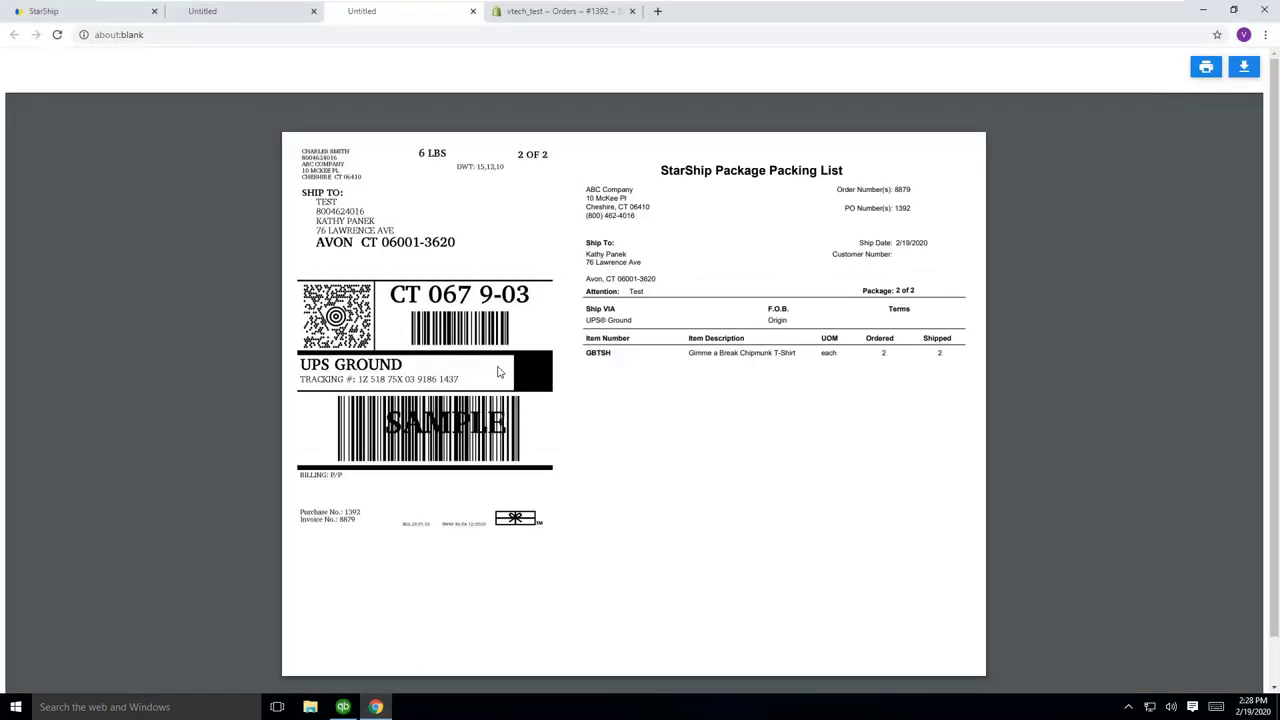
# - Examine the Shopify order's fulfillment status, tracking, shipment notes and timeline entries
pyautogui.click(538, 13)
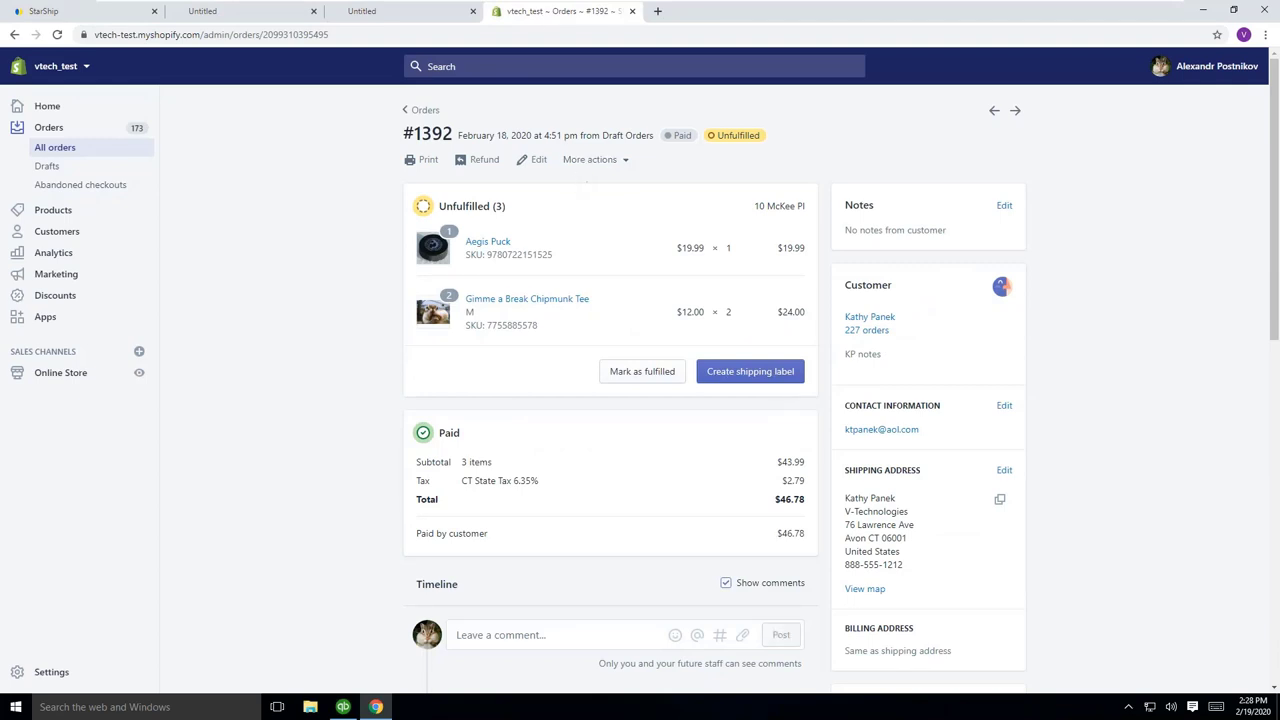
pyautogui.click(590, 160)
pyautogui.click(597, 218)
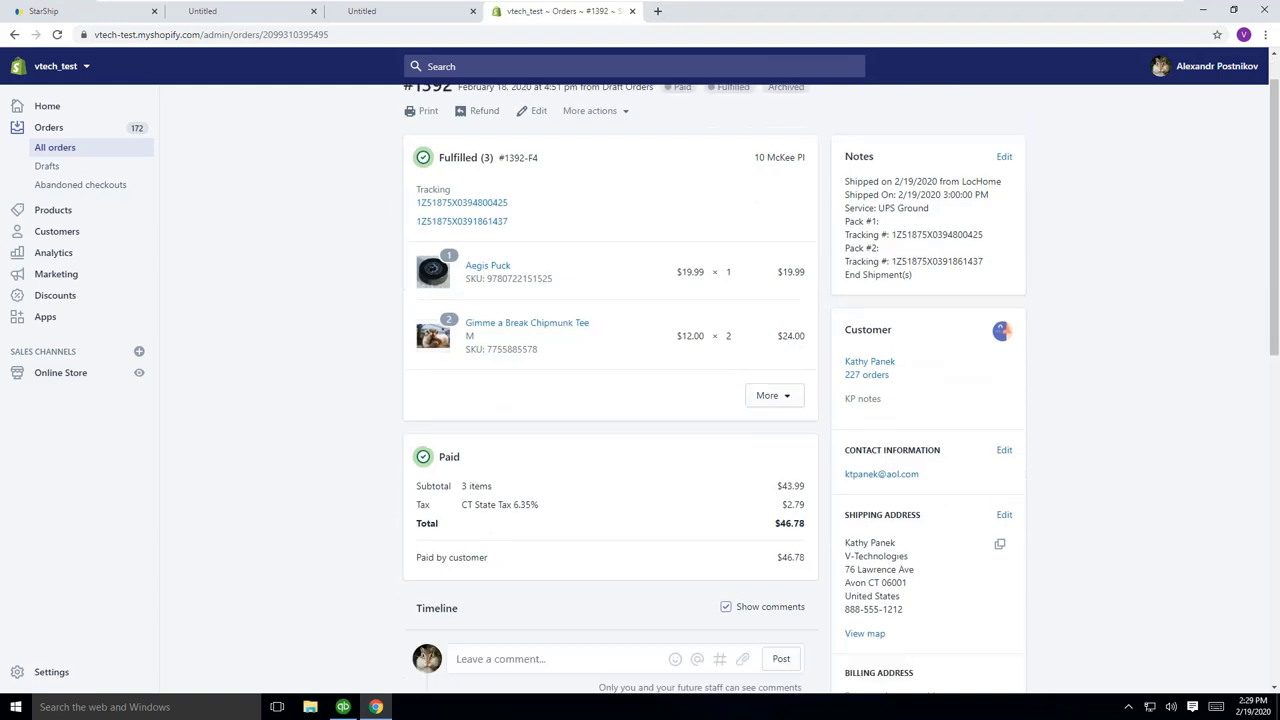
pyautogui.scroll(-2, 918, 310)
pyautogui.scroll(-3, 918, 310)
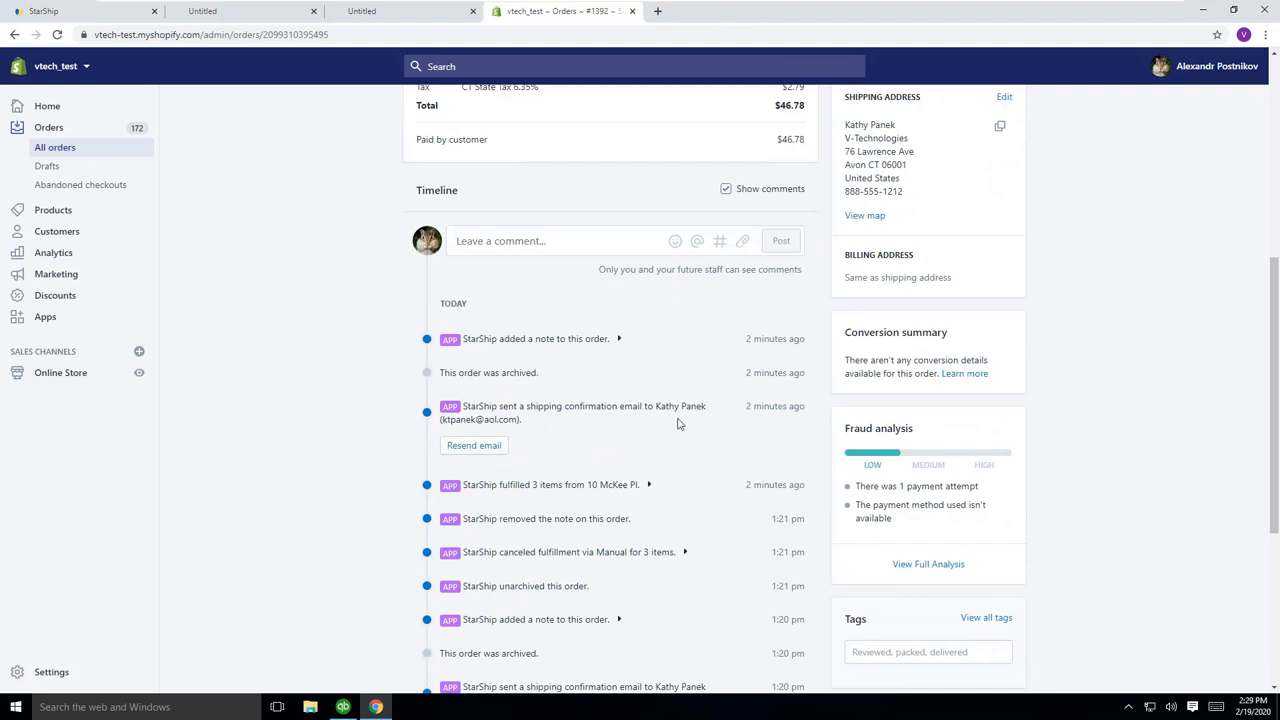
# - Switch to the StarShip dashboard and examine the Overview charts for carriers, packages, shippers, orders and costs, and the Customers by Location map
pyautogui.hotkey('ctrl', '1')
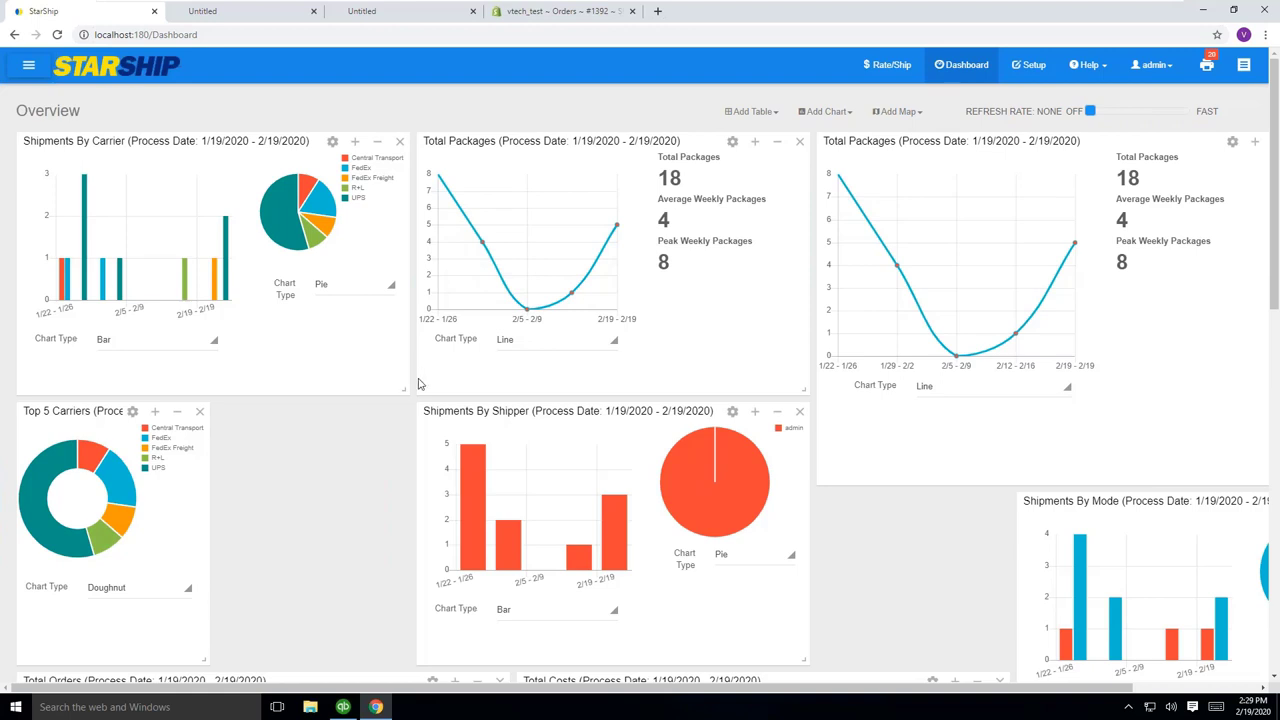
pyautogui.scroll(-1, 360, 368)
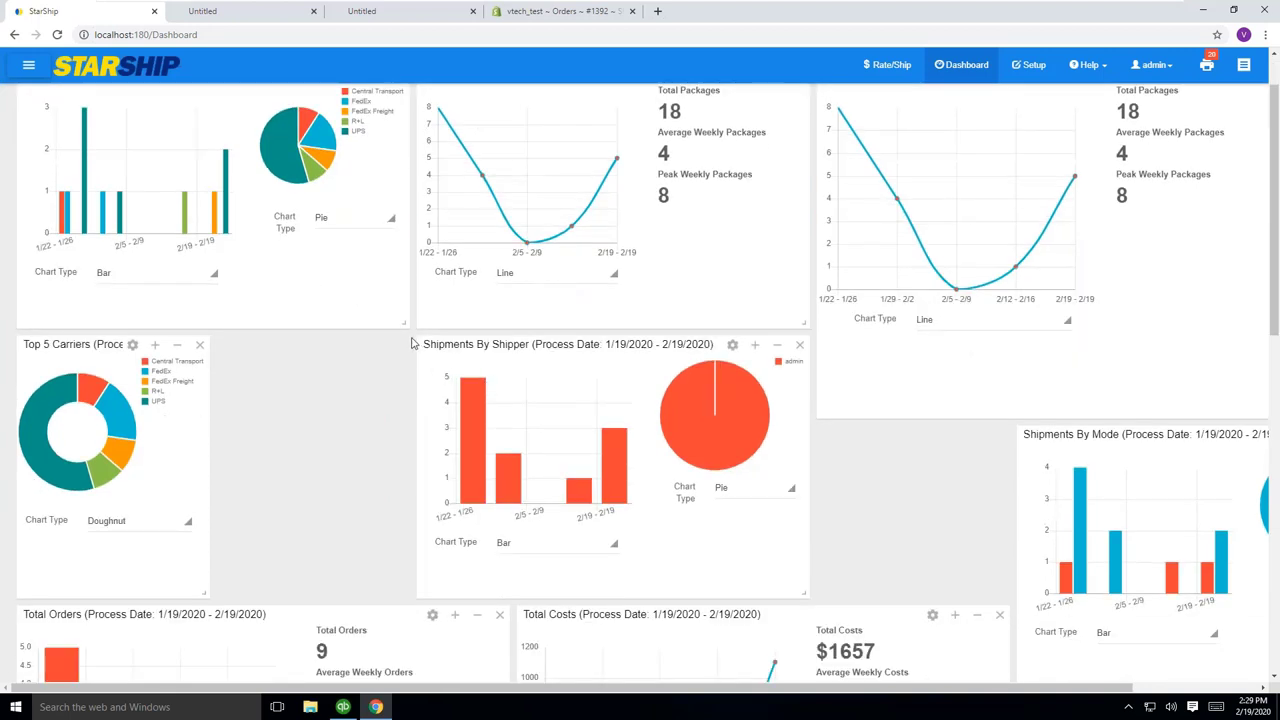
pyautogui.scroll(-3, 405, 340)
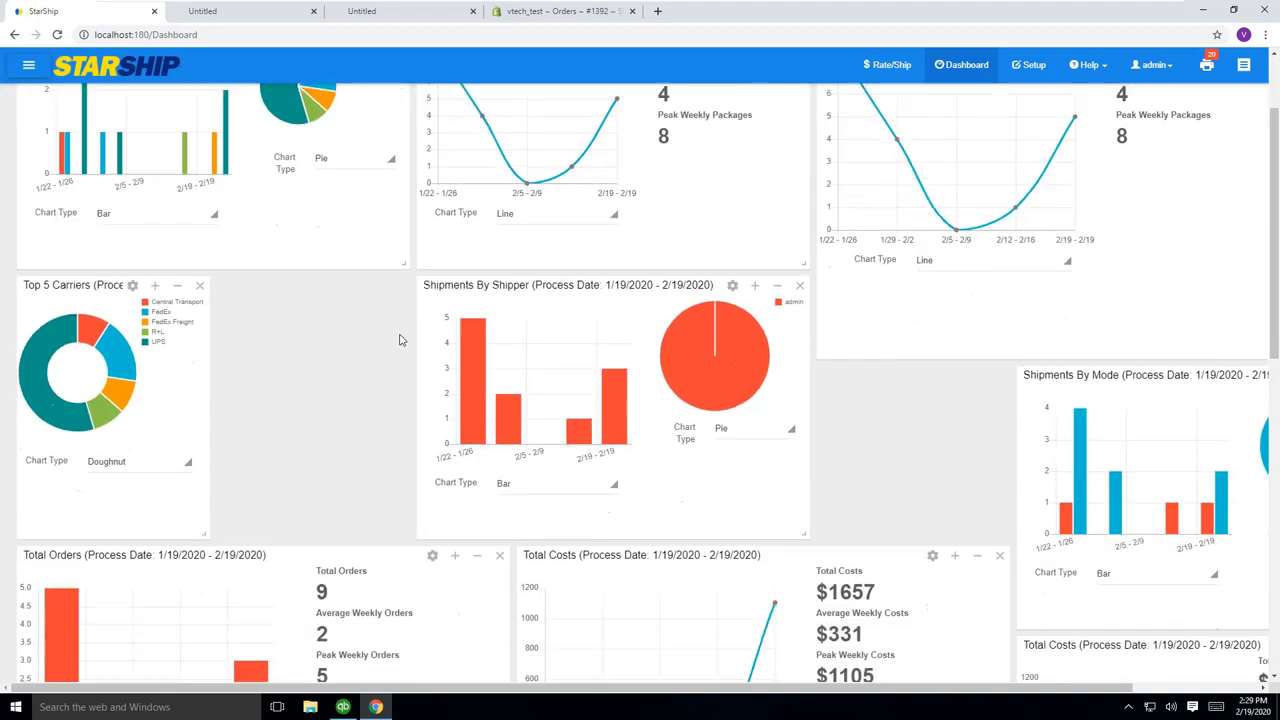
pyautogui.scroll(-7, 397, 338)
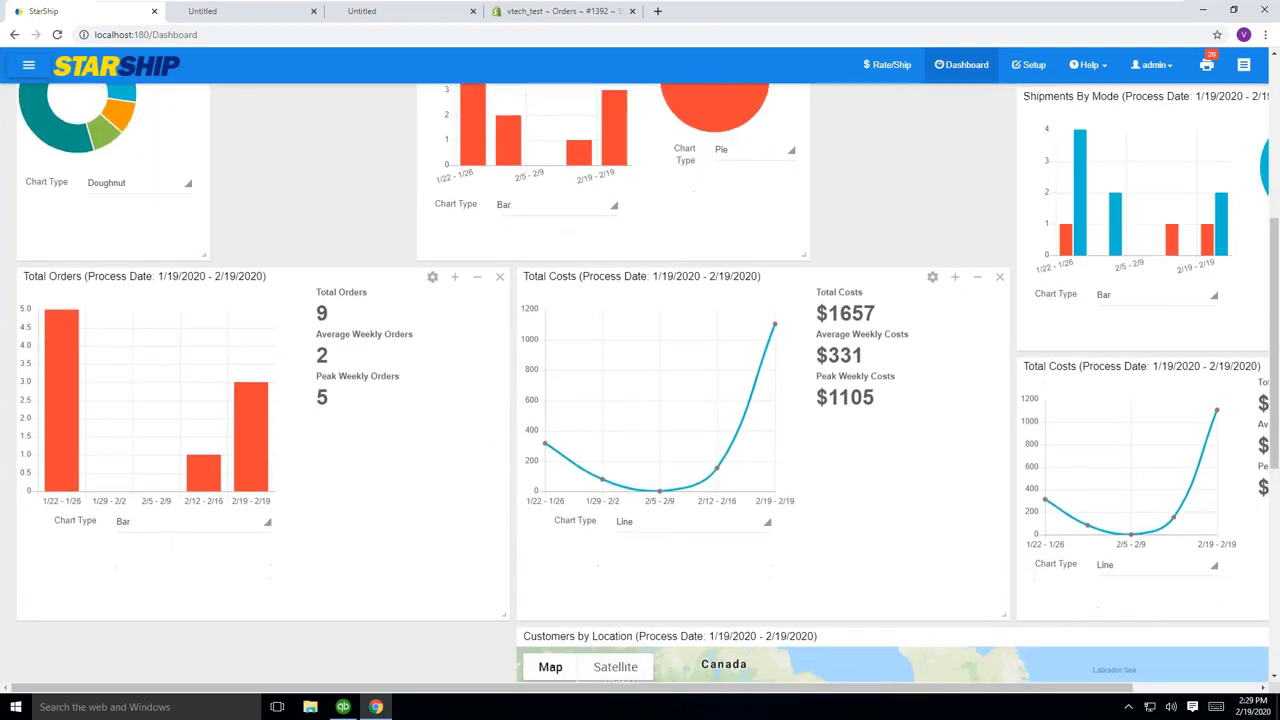
pyautogui.scroll(-1, 430, 367)
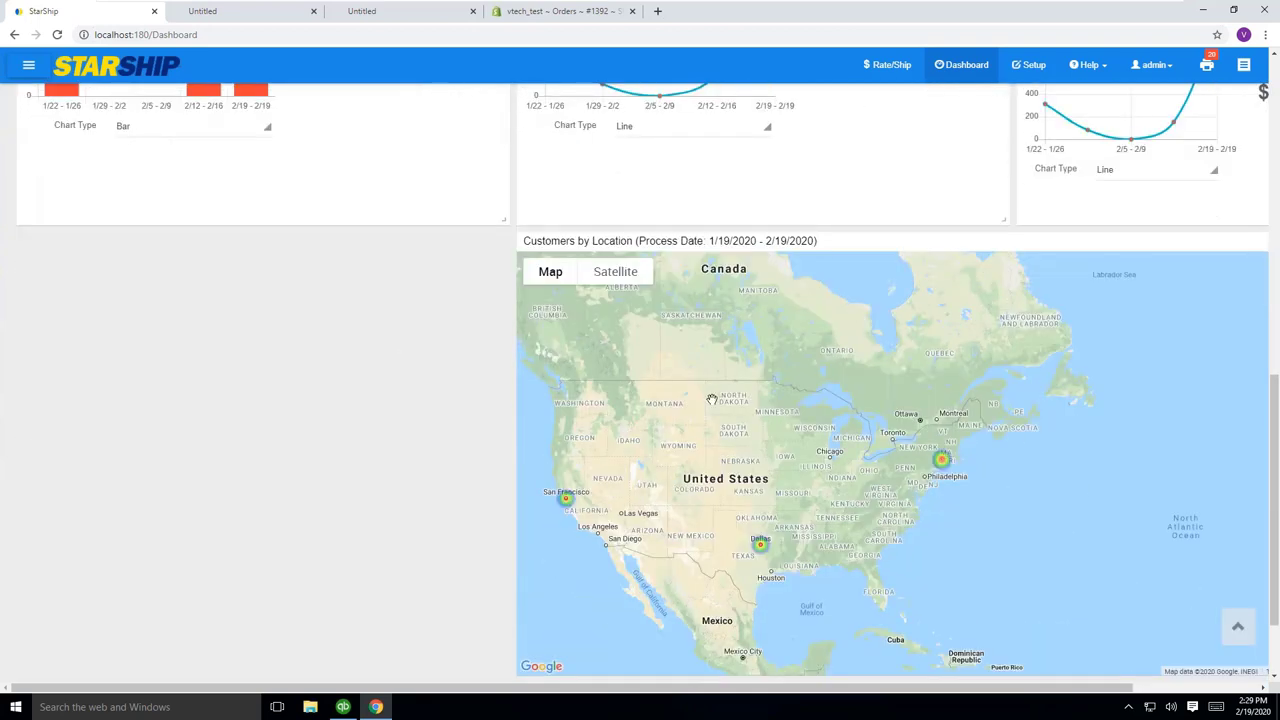
pyautogui.moveTo(553, 275)
pyautogui.scroll(1, 540, 443)
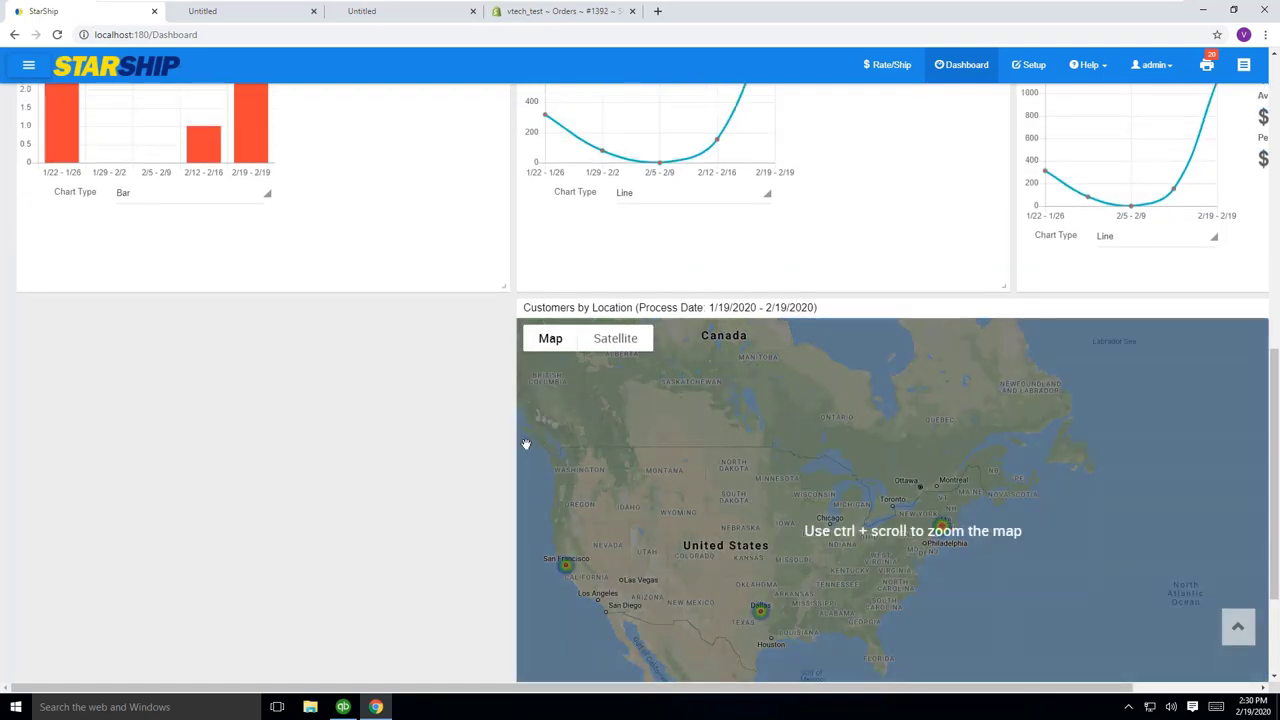
pyautogui.scroll(3, 386, 441)
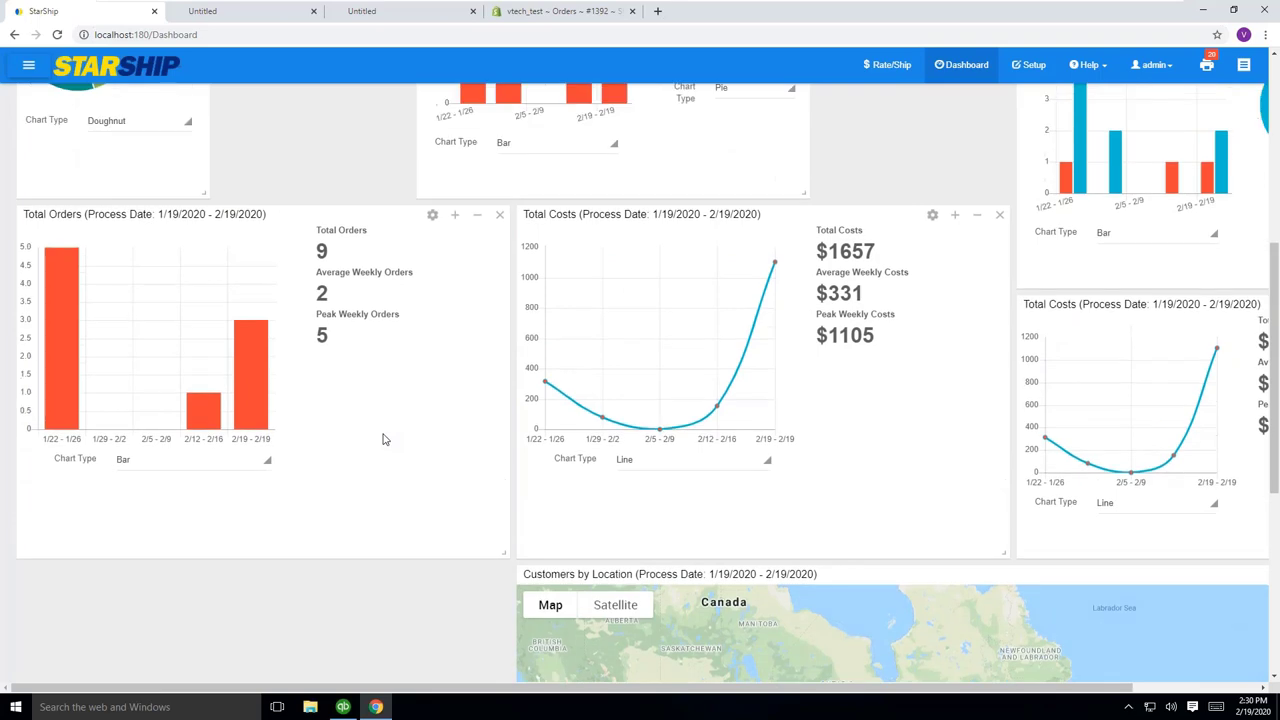
pyautogui.scroll(5, 375, 418)
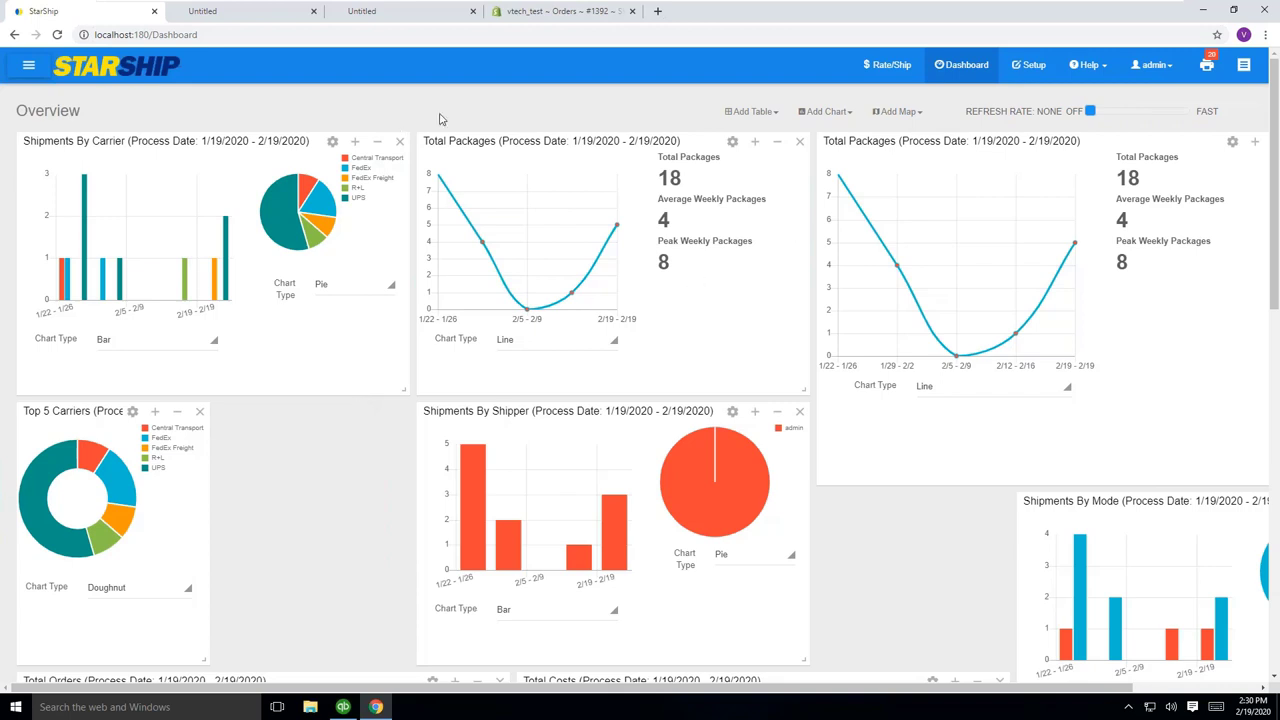
# - Open the eNotify Emails view, list the pending emails and read the newest ship notification with its package tracking and item details
pyautogui.click(31, 66)
pyautogui.click(74, 372)
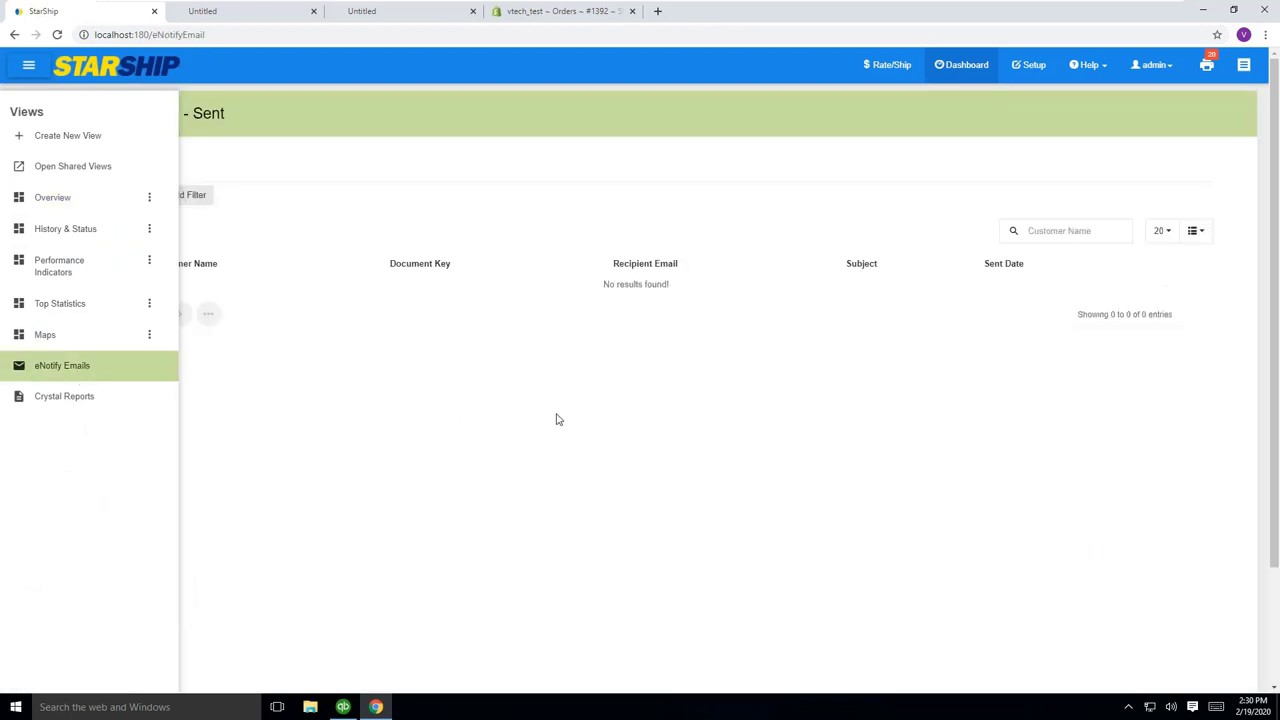
pyautogui.click(566, 420)
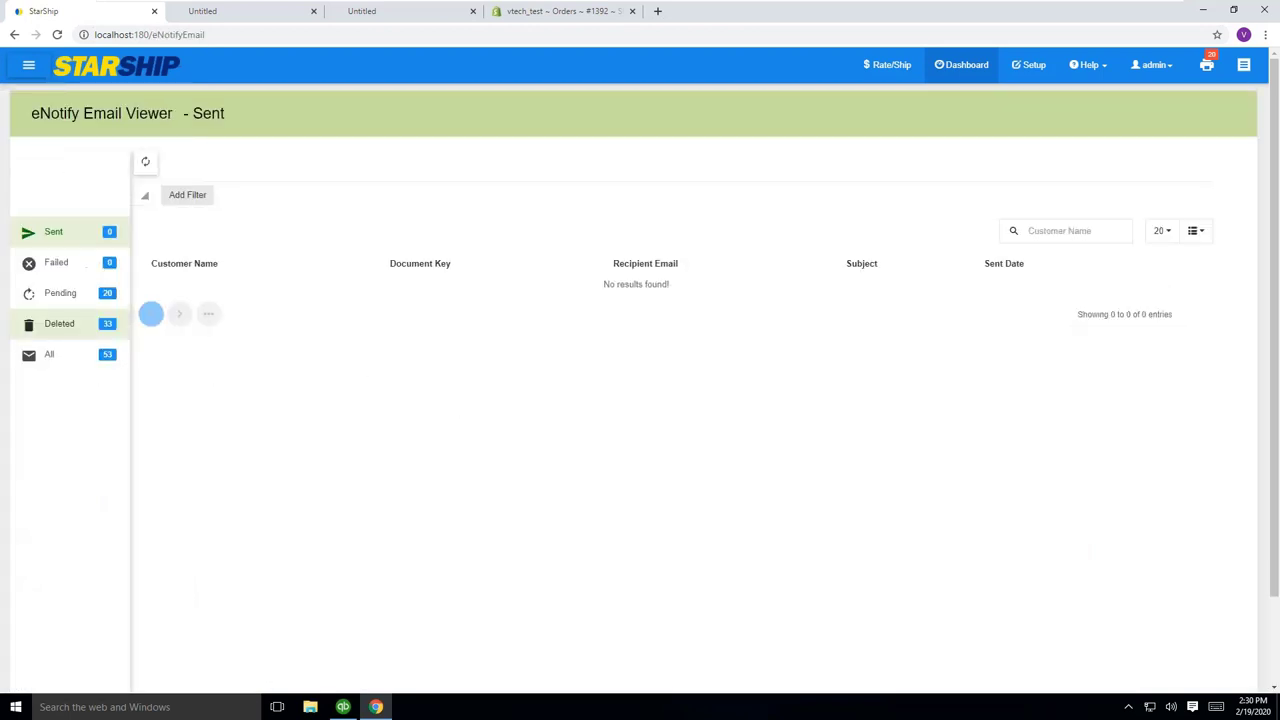
pyautogui.click(53, 294)
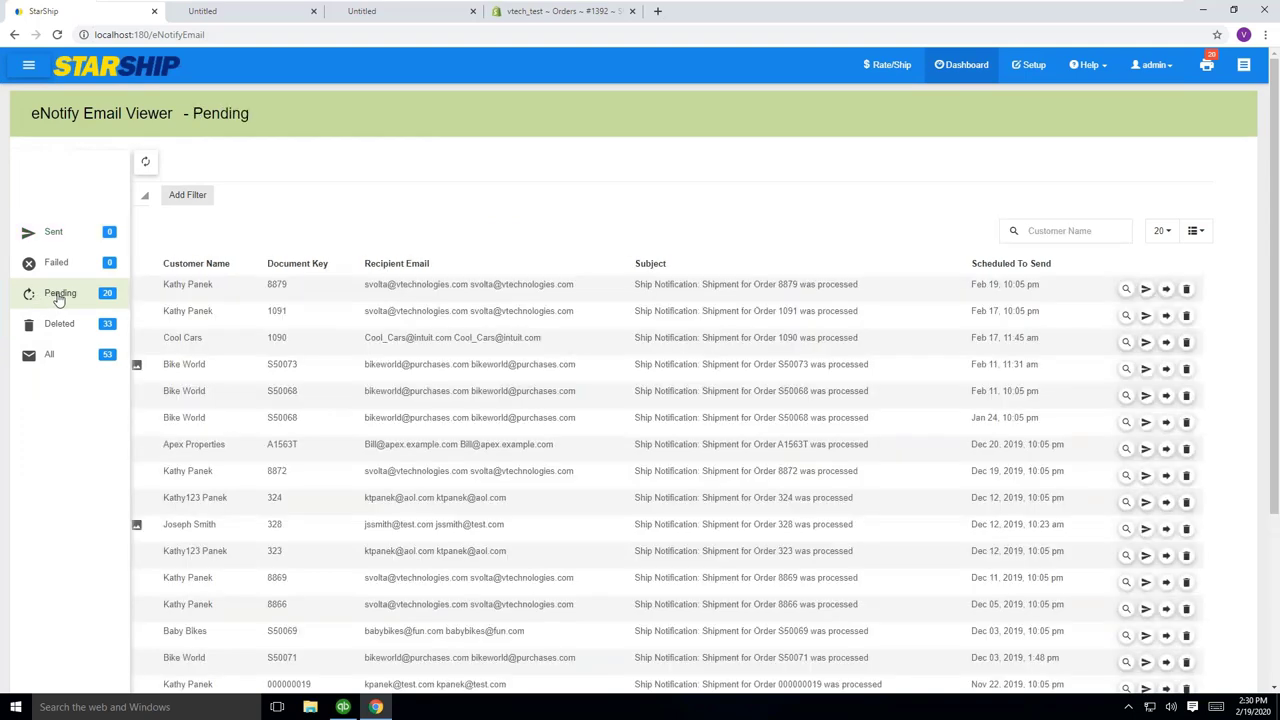
pyautogui.click(198, 290)
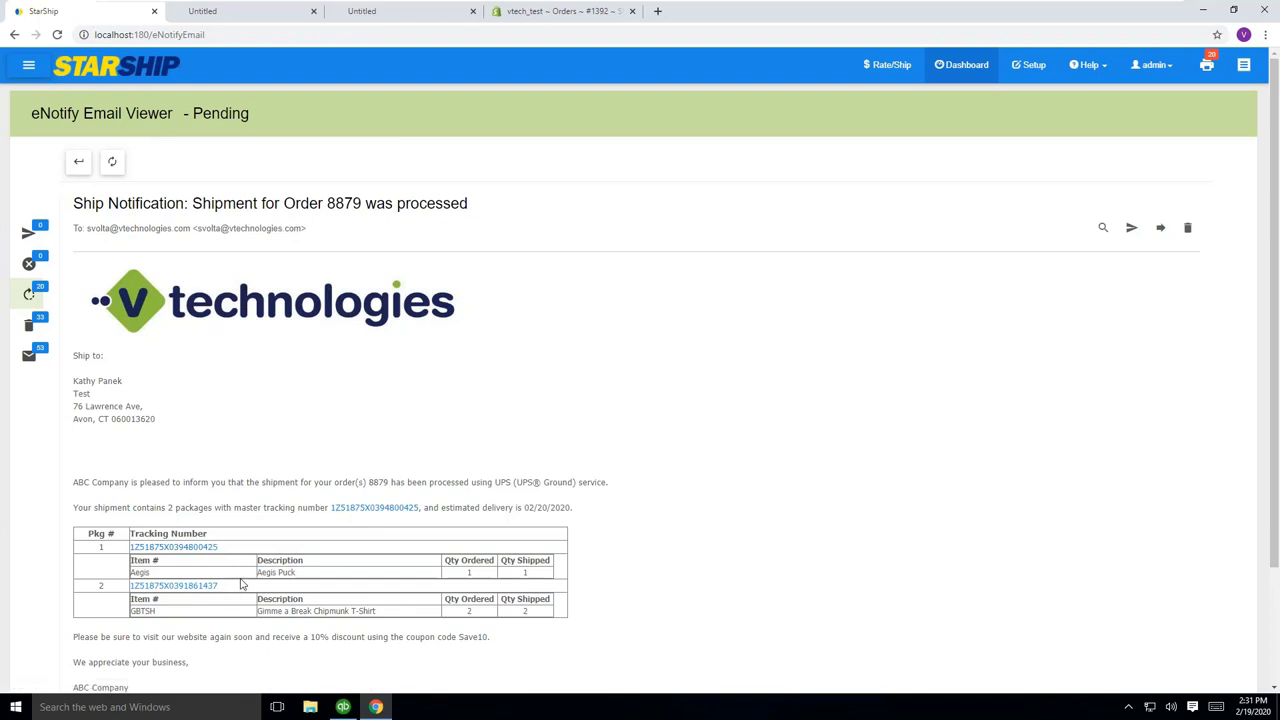
pyautogui.scroll(-1, 244, 574)
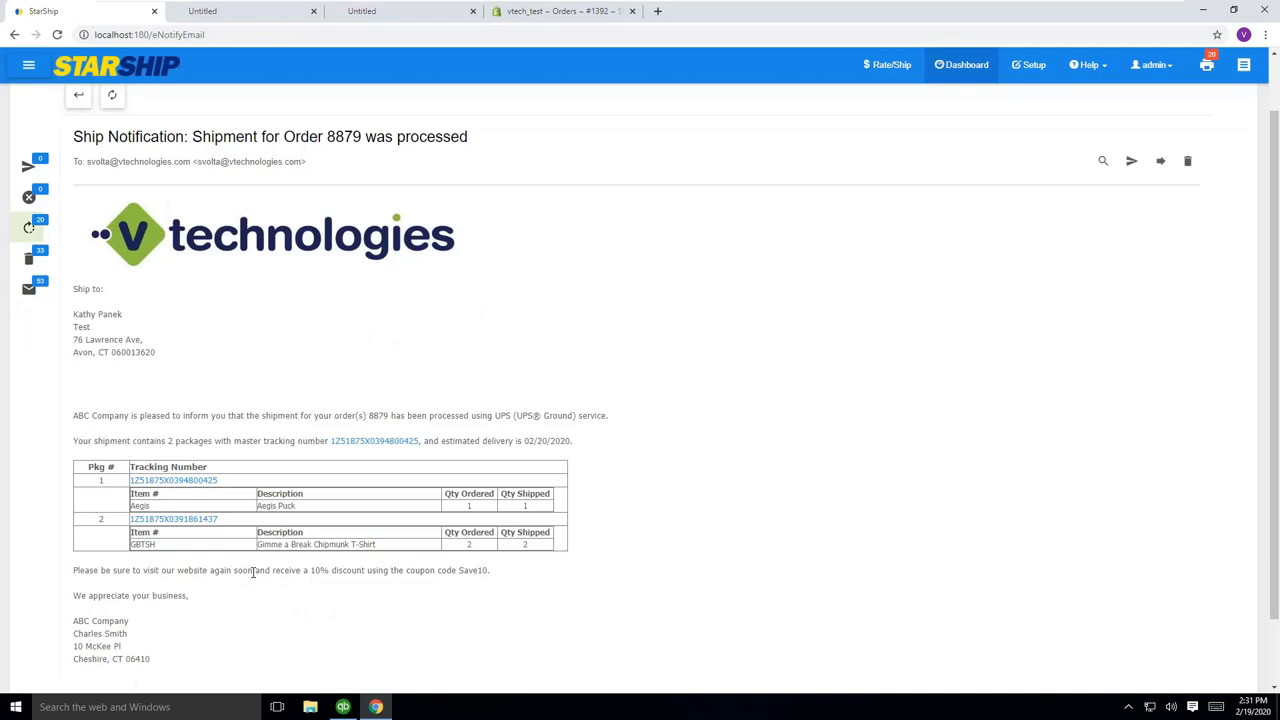